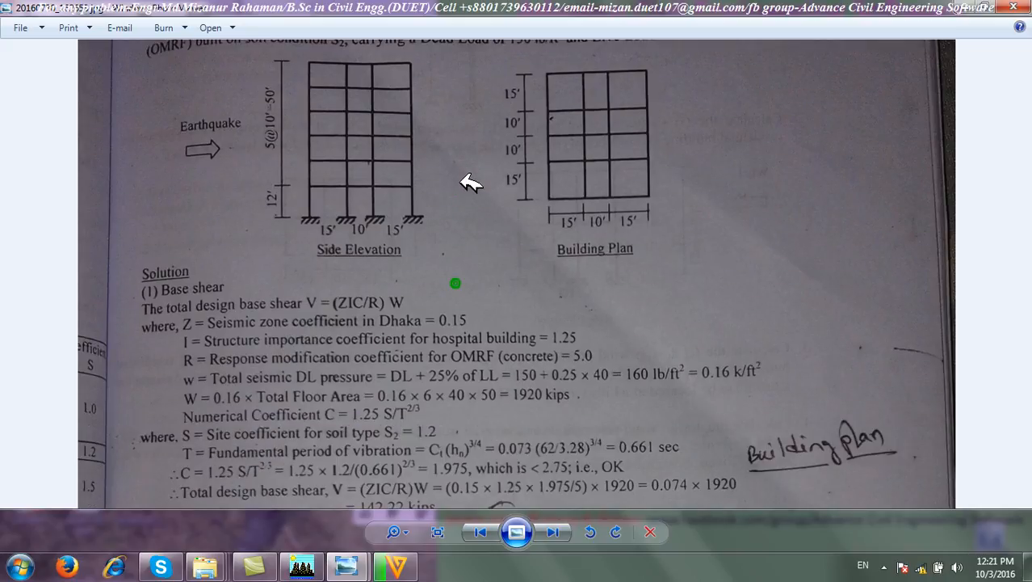
Examine the photographed seismic load example from the building plan through the base shear calculation to the storey force table
{"action": "left_click_drag", "start_coordinate": [329, 345], "coordinate": [352, 195]}
{"action": "left_click", "coordinate": [361, 197]}
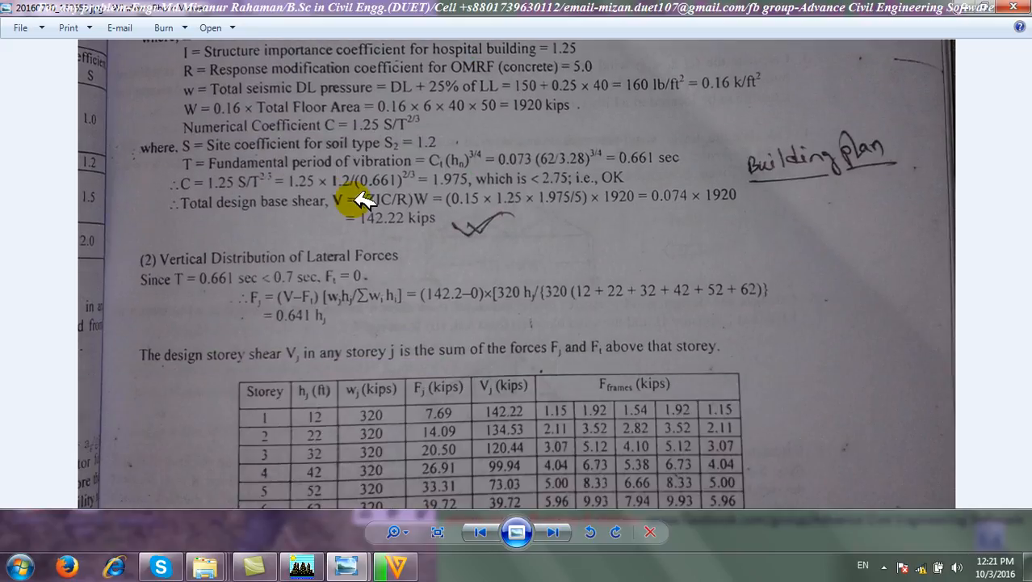
{"action": "left_click_drag", "start_coordinate": [401, 205], "coordinate": [323, 285]}
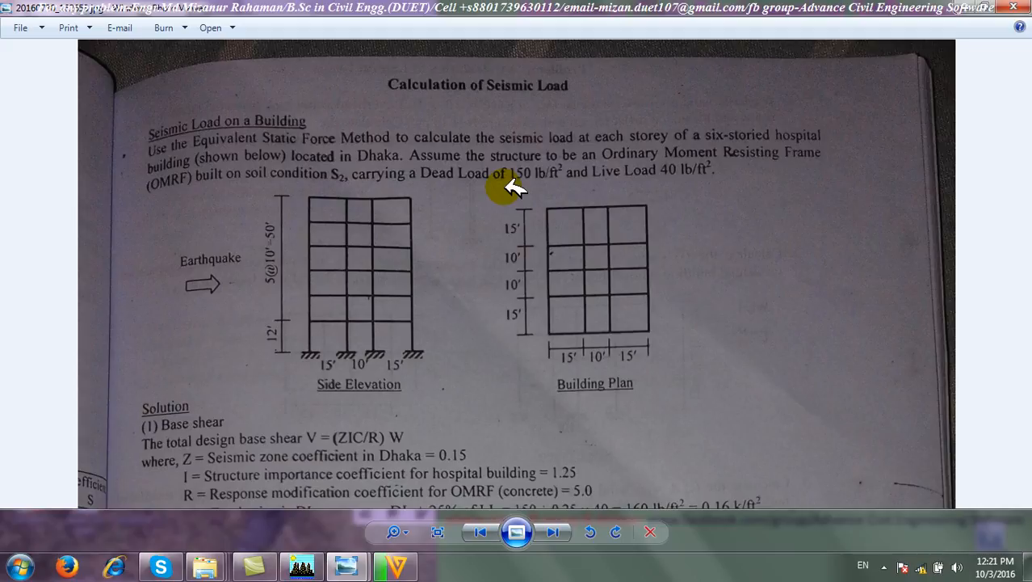
{"action": "left_click_drag", "start_coordinate": [497, 293], "coordinate": [492, 155]}
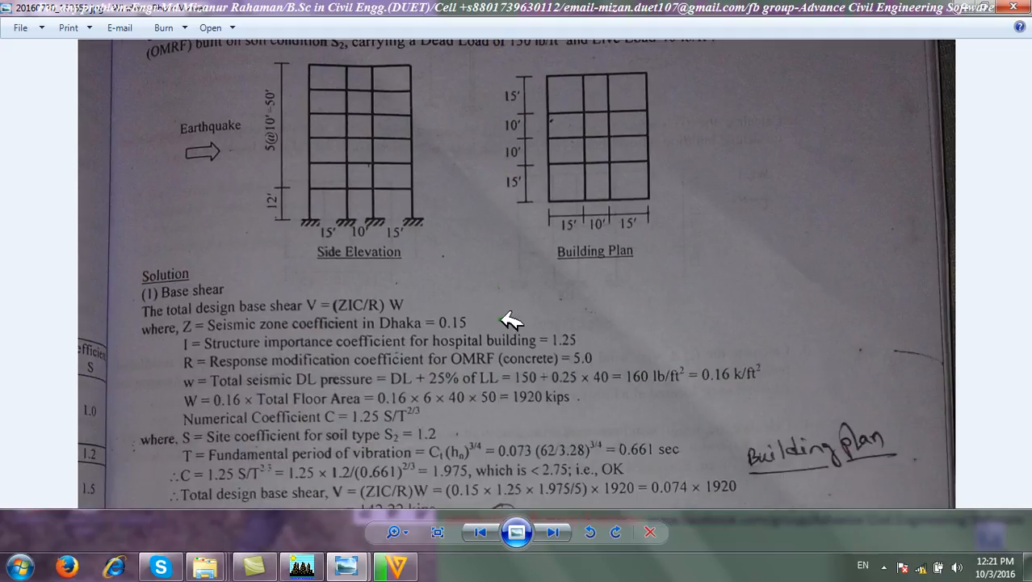
{"action": "left_click_drag", "start_coordinate": [500, 318], "coordinate": [518, 225]}
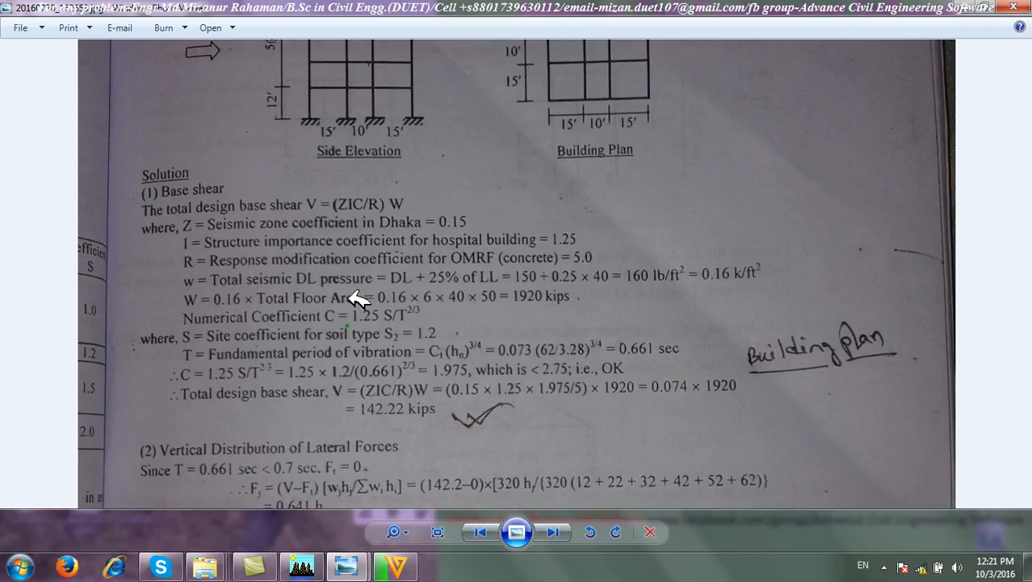
{"action": "left_click_drag", "start_coordinate": [348, 326], "coordinate": [253, 255]}
{"action": "left_click", "coordinate": [247, 255]}
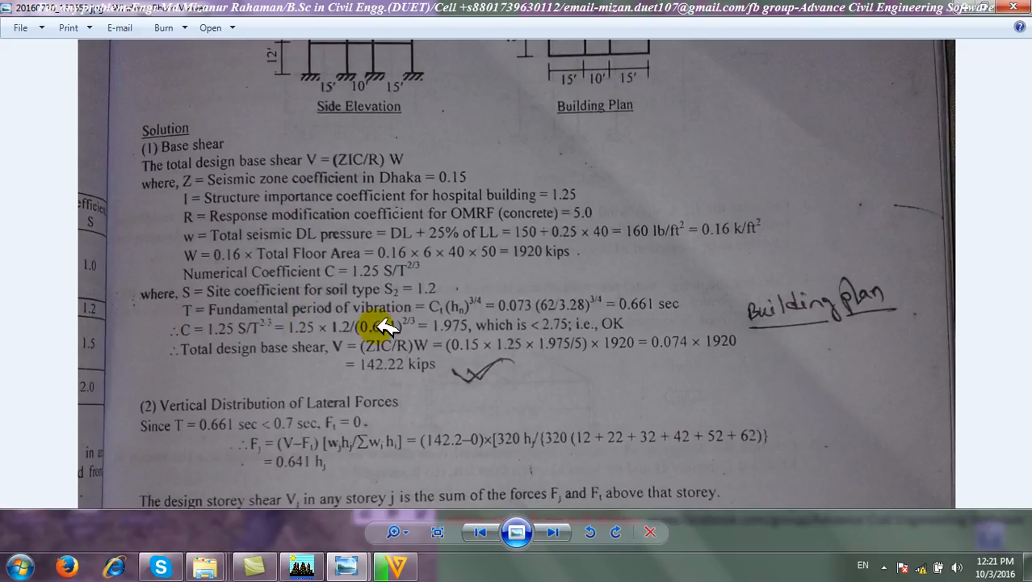
{"action": "scroll", "coordinate": [420, 379], "scroll_direction": "down", "scroll_amount": 3}
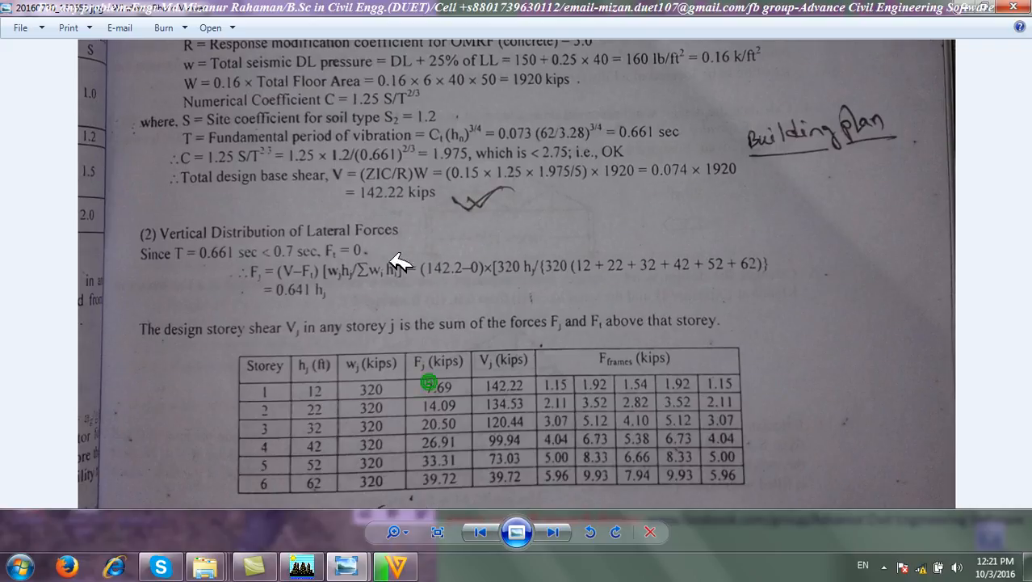
{"action": "left_click_drag", "start_coordinate": [291, 393], "coordinate": [290, 279]}
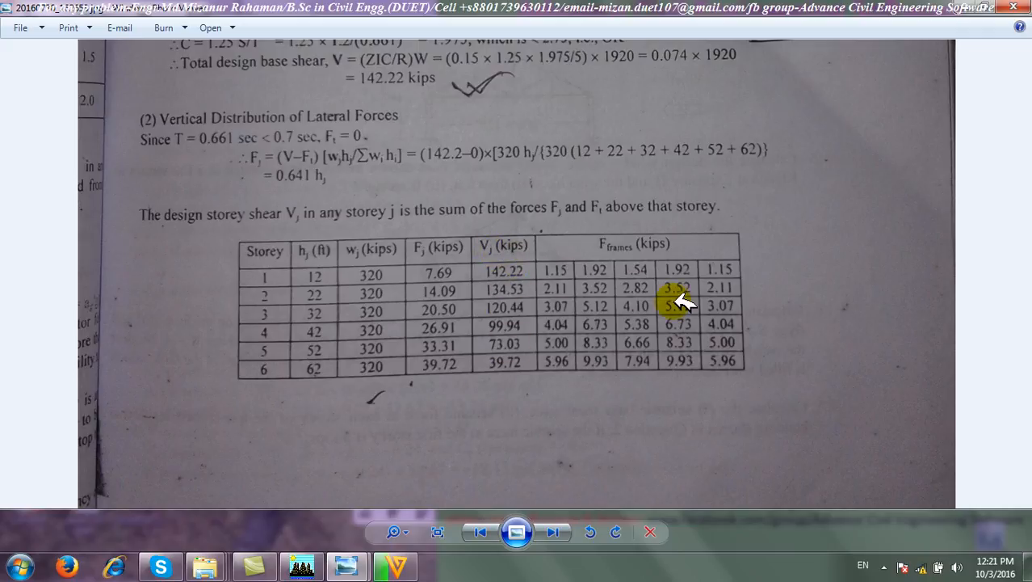
{"action": "scroll", "coordinate": [397, 339], "scroll_direction": "up", "scroll_amount": 5}
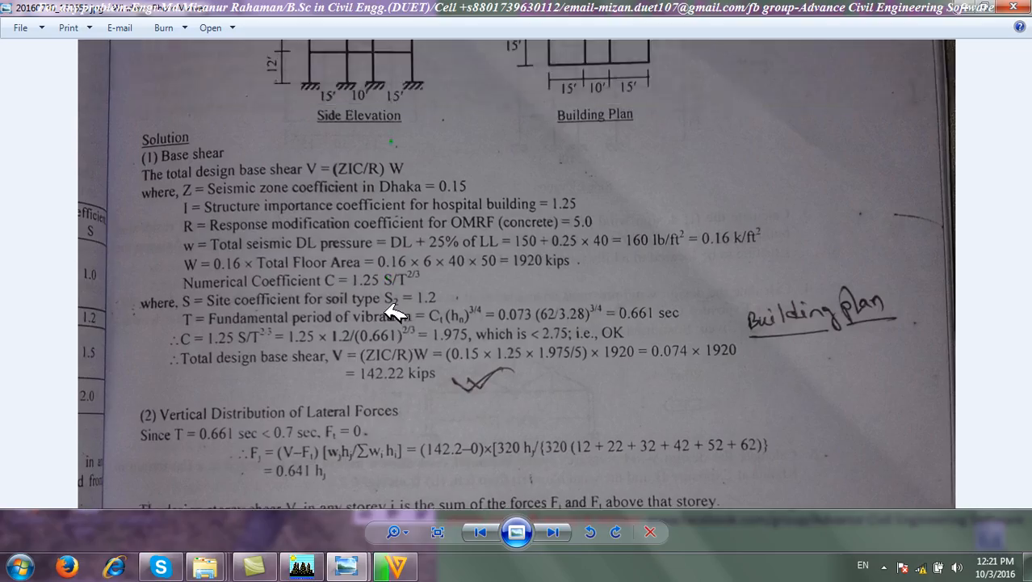
{"action": "scroll", "coordinate": [397, 123], "scroll_direction": "up", "scroll_amount": 7}
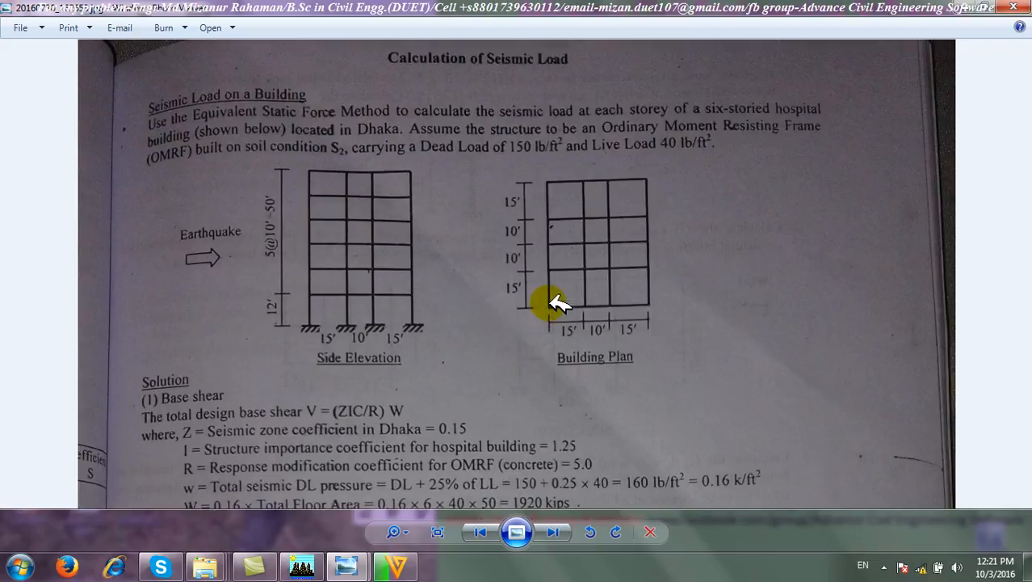
{"action": "scroll", "coordinate": [558, 307], "scroll_direction": "down", "scroll_amount": 16}
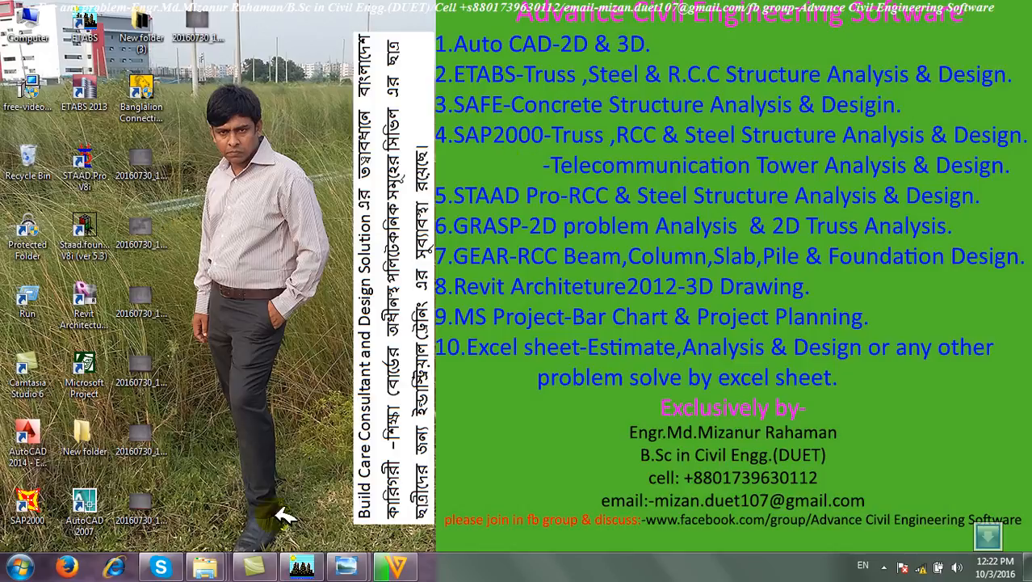
Glance at the ETABS model, then review the building plan and base shear solution in the enlarged example photo
{"action": "left_click", "coordinate": [306, 567]}
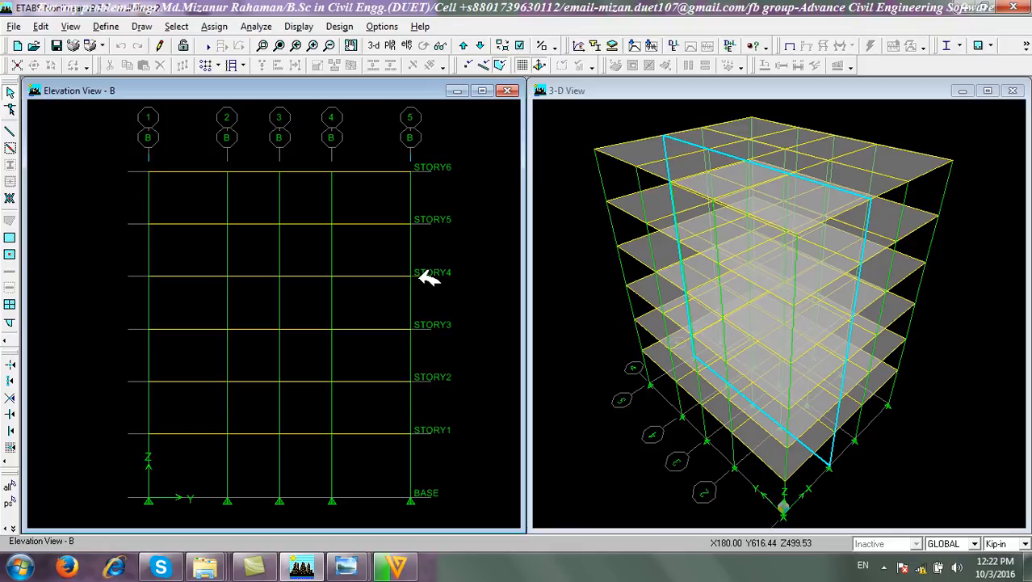
{"action": "mouse_move", "coordinate": [346, 565]}
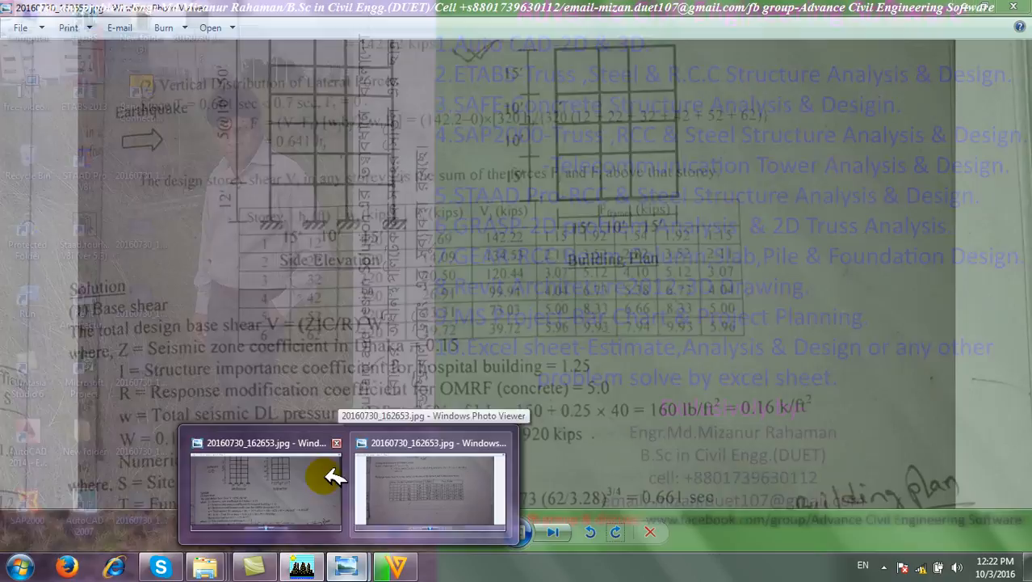
{"action": "left_click", "coordinate": [327, 483]}
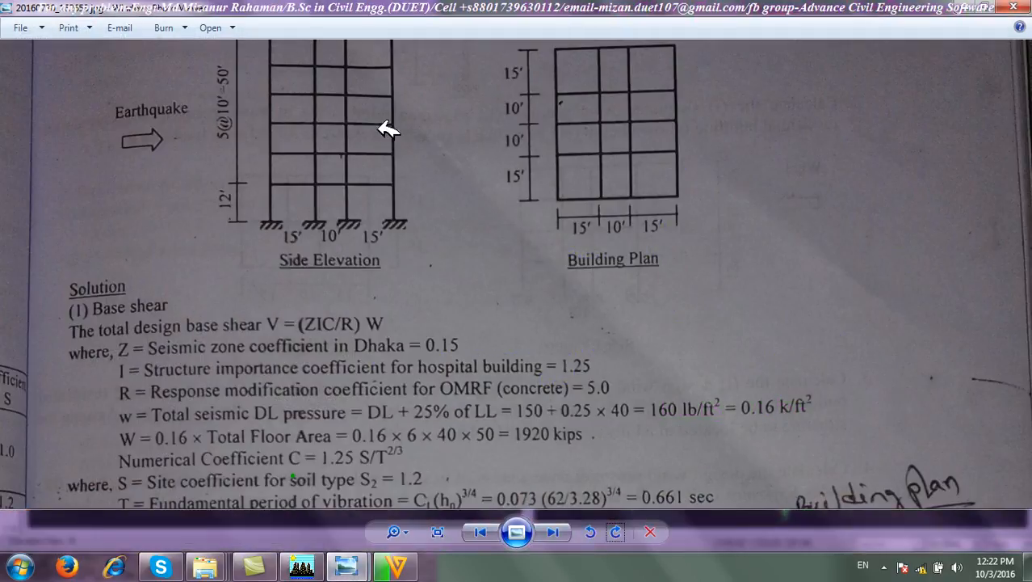
{"action": "left_click_drag", "start_coordinate": [389, 364], "coordinate": [417, 91]}
{"action": "left_click_drag", "start_coordinate": [408, 407], "coordinate": [403, 209]}
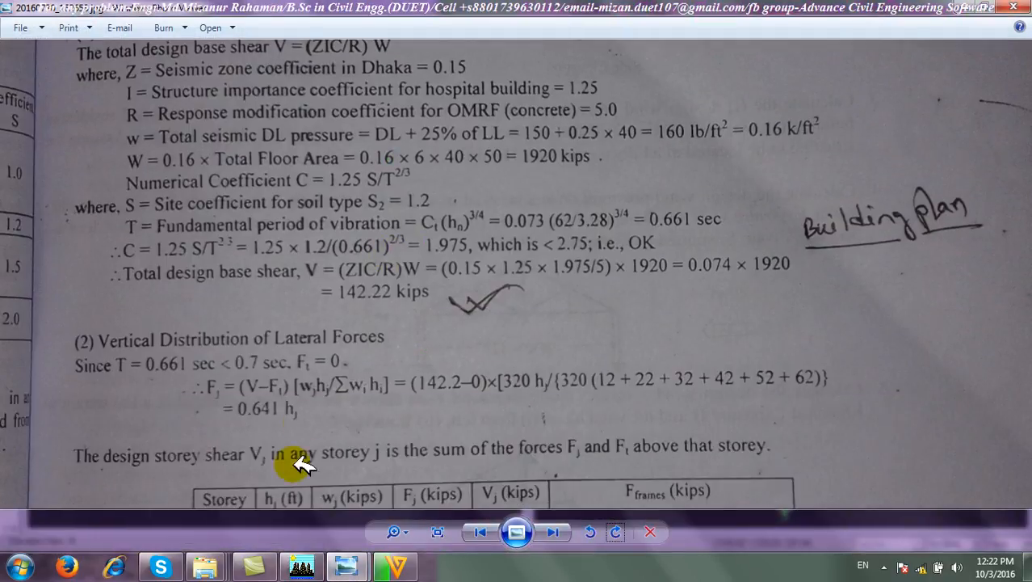
Return to ETABS and run the analysis of the six-storey building model
{"action": "left_click", "coordinate": [302, 565]}
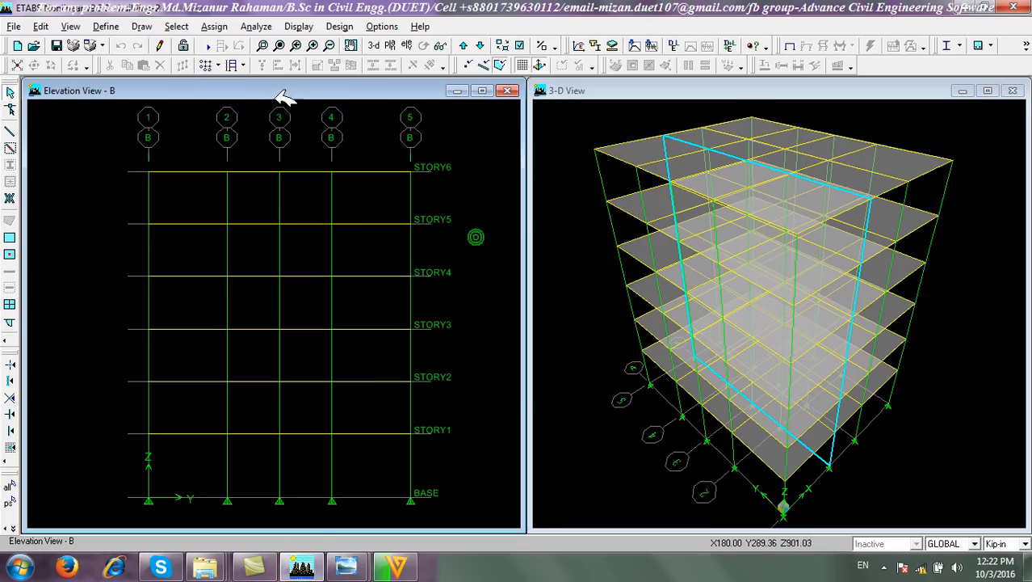
{"action": "left_click", "coordinate": [257, 26]}
{"action": "left_click", "coordinate": [279, 76]}
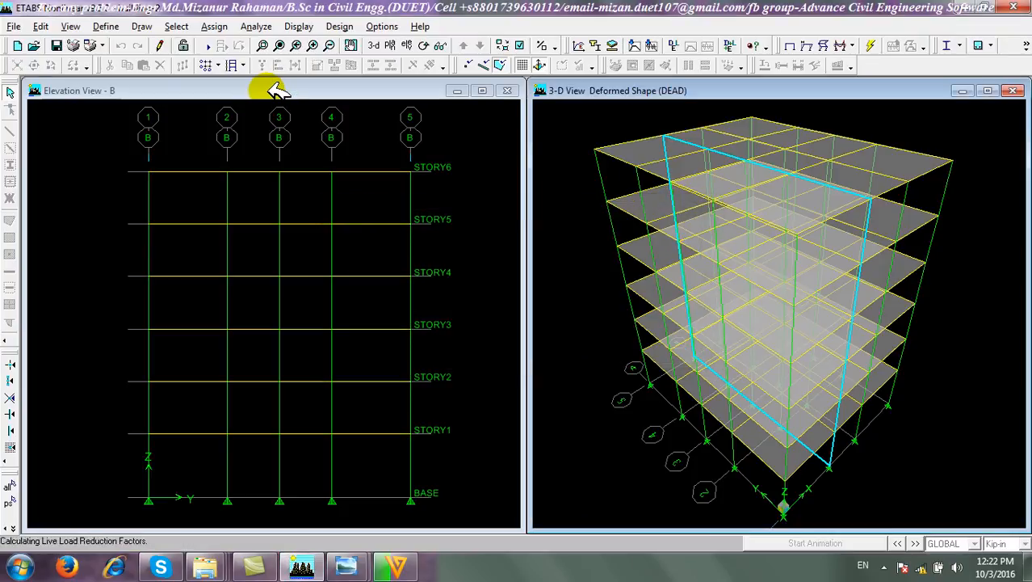
{"action": "left_click", "coordinate": [493, 159]}
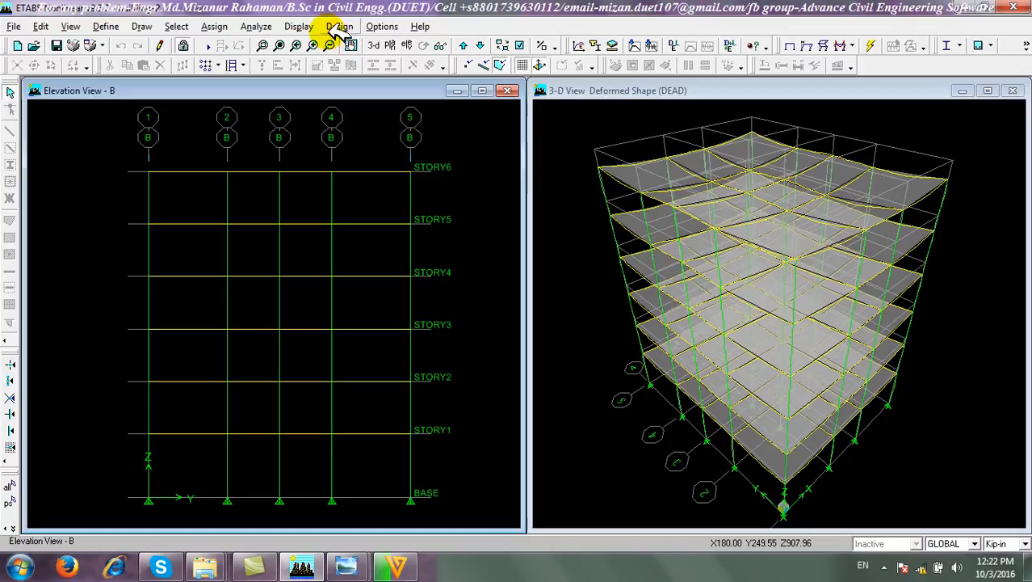
Display the Support Reactions table from the analysis results and examine its base summation rows for all load cases
{"action": "left_click", "coordinate": [300, 26]}
{"action": "left_click", "coordinate": [365, 223]}
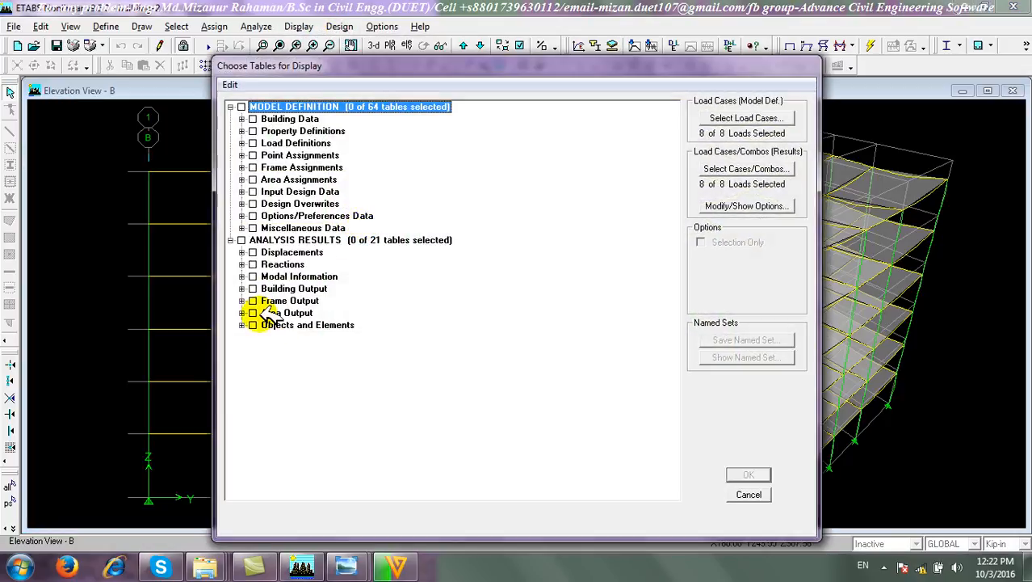
{"action": "left_click", "coordinate": [243, 264]}
{"action": "left_click", "coordinate": [265, 276]}
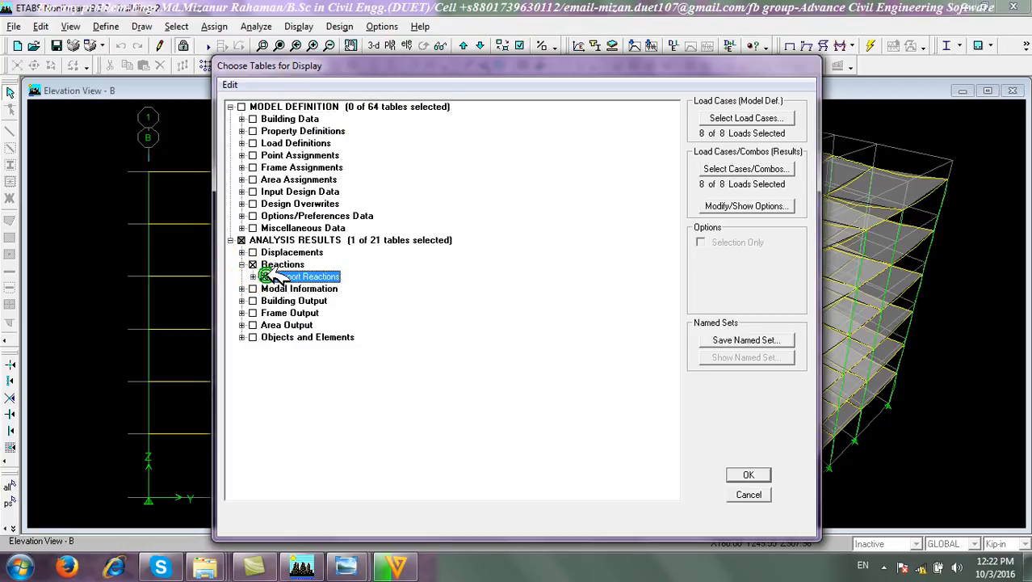
{"action": "left_click", "coordinate": [753, 474]}
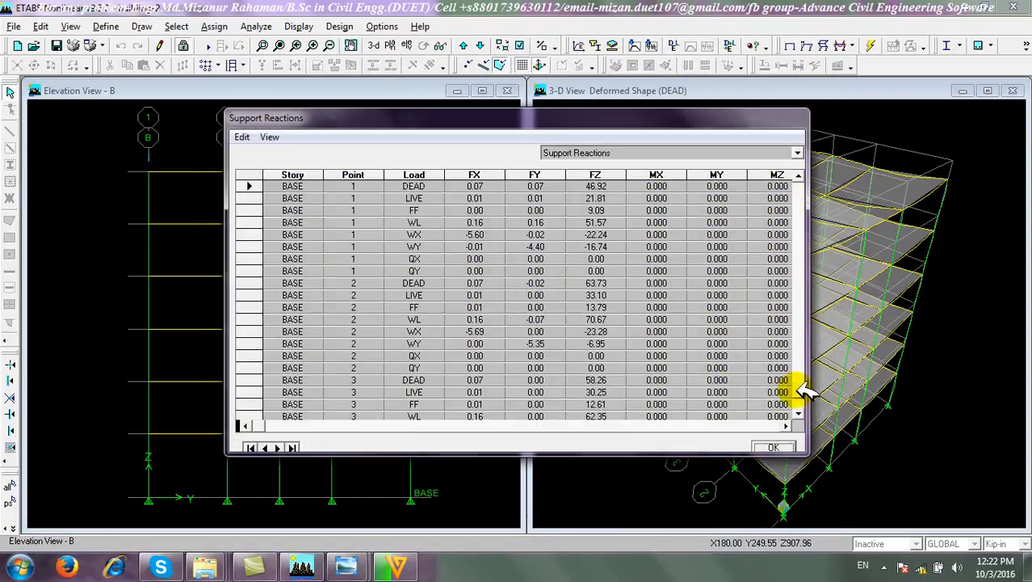
{"action": "left_click_drag", "start_coordinate": [797, 404], "coordinate": [796, 408]}
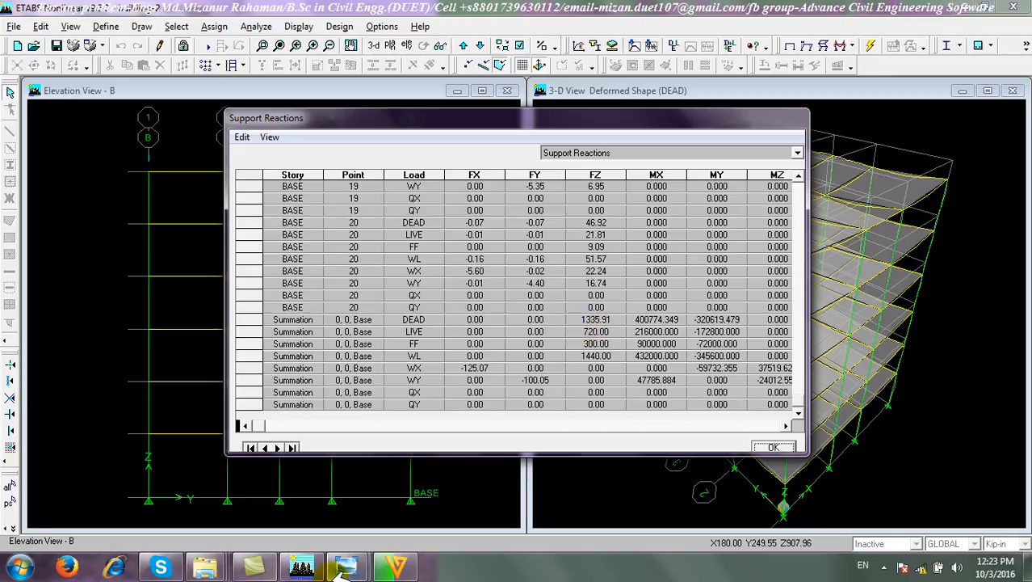
Switch to the example photo and check its seismic weight calculation and storey force table against the base reactions
{"action": "mouse_move", "coordinate": [361, 565]}
{"action": "left_click", "coordinate": [432, 484]}
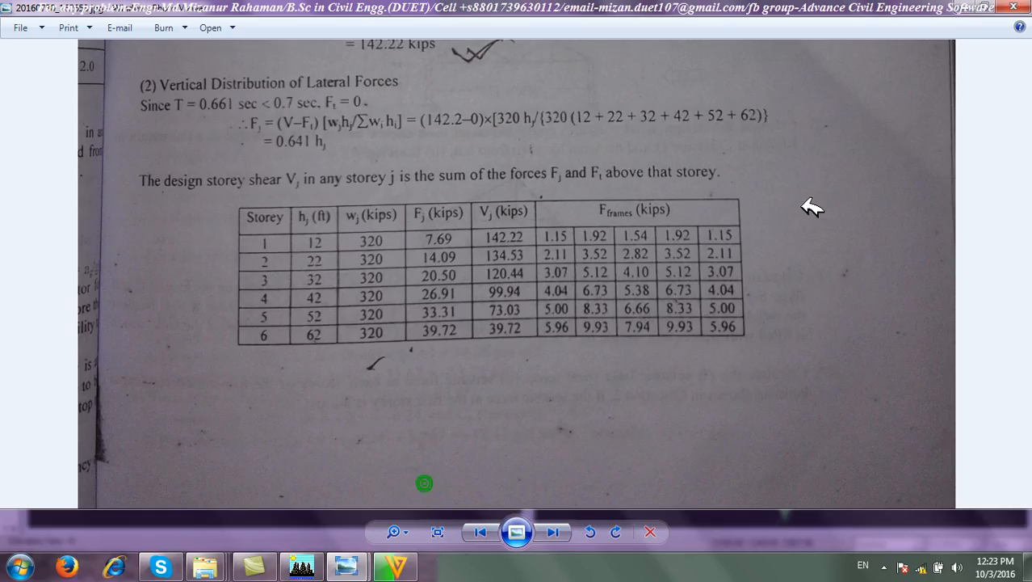
{"action": "left_click_drag", "start_coordinate": [422, 159], "coordinate": [438, 353]}
{"action": "left_click_drag", "start_coordinate": [443, 235], "coordinate": [452, 455]}
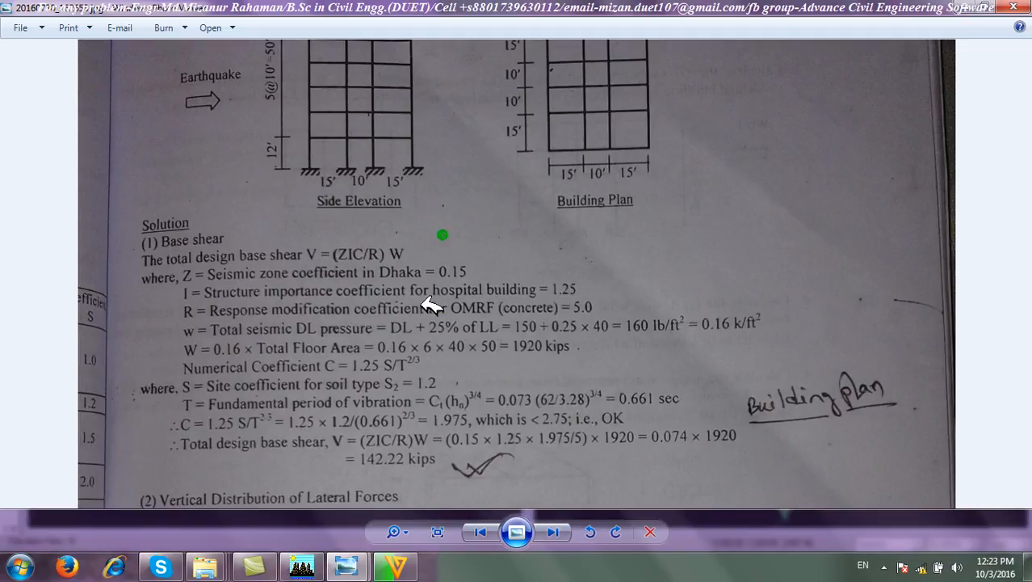
{"action": "left_click_drag", "start_coordinate": [457, 281], "coordinate": [560, 138]}
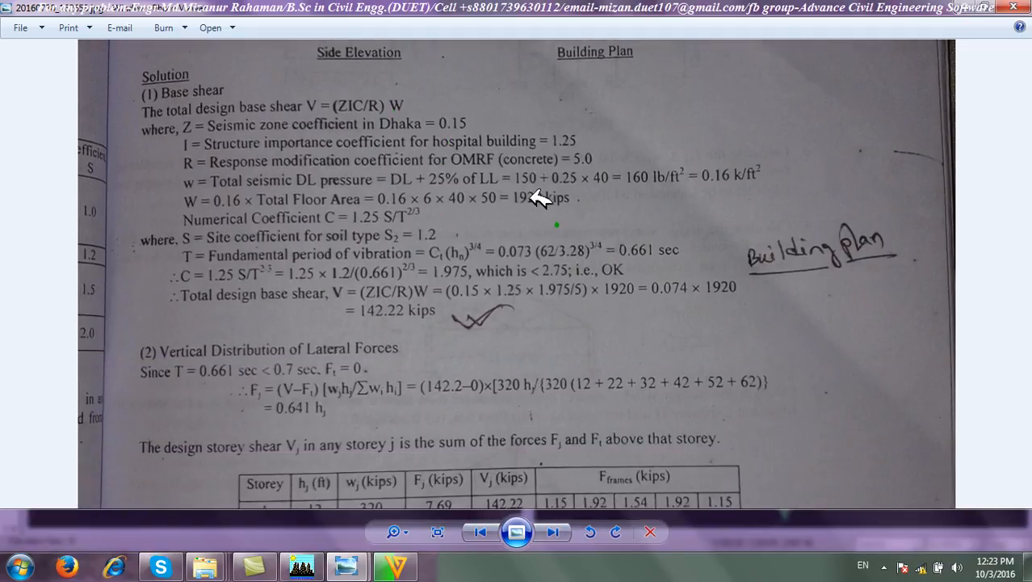
{"action": "left_click_drag", "start_coordinate": [467, 404], "coordinate": [469, 157]}
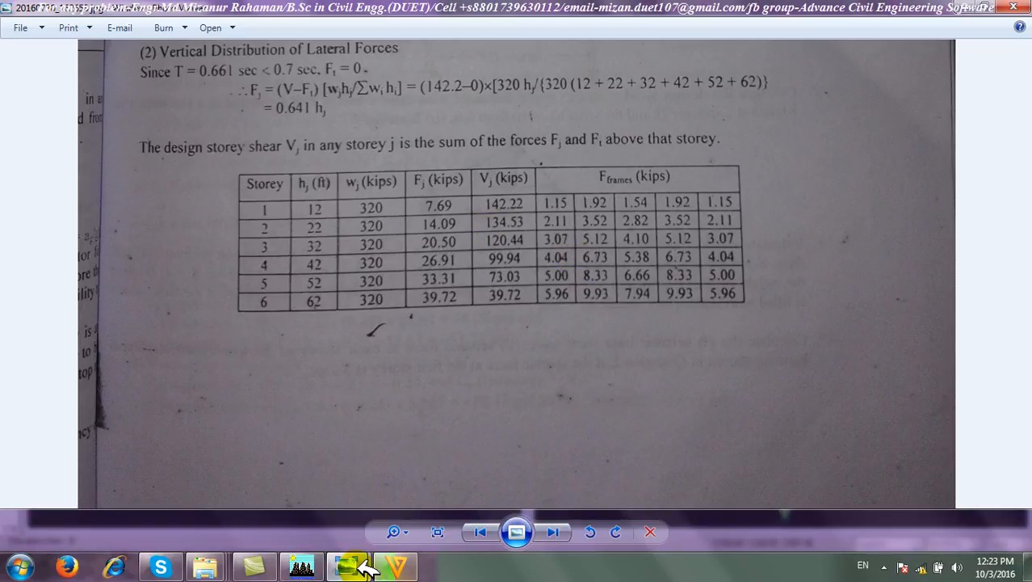
Close the Support Reactions table in ETABS and consult the frame forces per storey in the example photo
{"action": "mouse_move", "coordinate": [364, 568]}
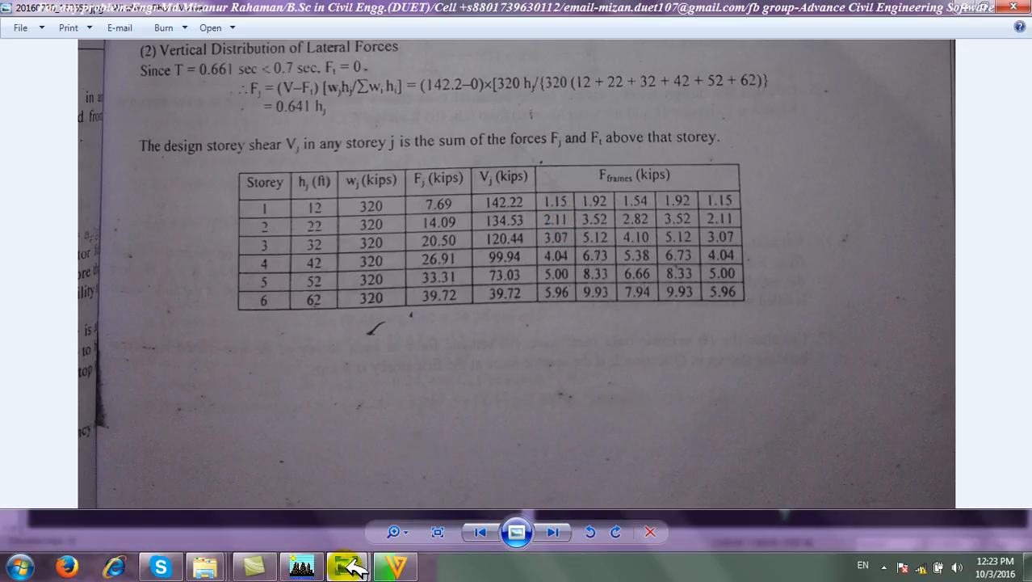
{"action": "left_click", "coordinate": [301, 566]}
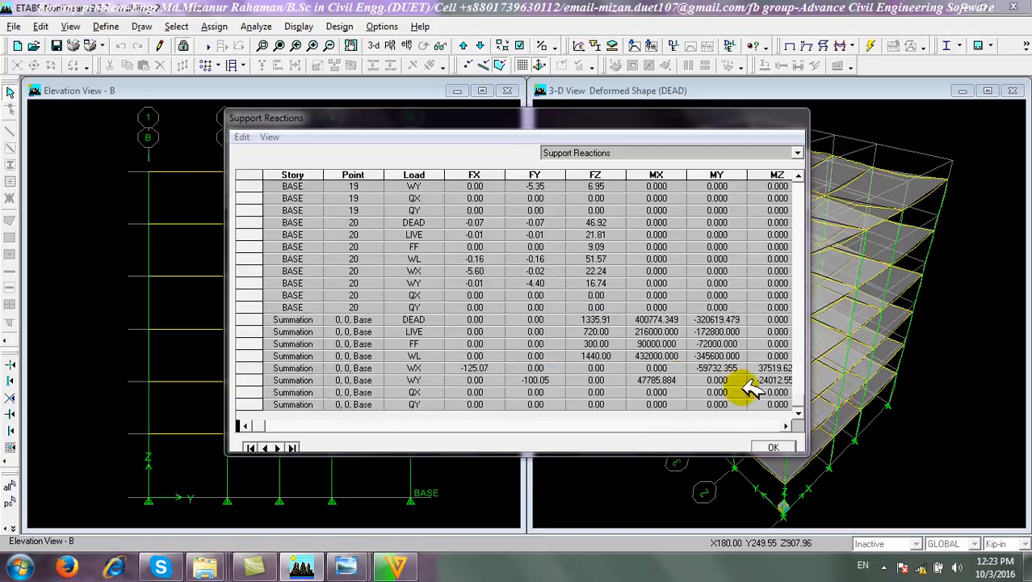
{"action": "left_click", "coordinate": [770, 443]}
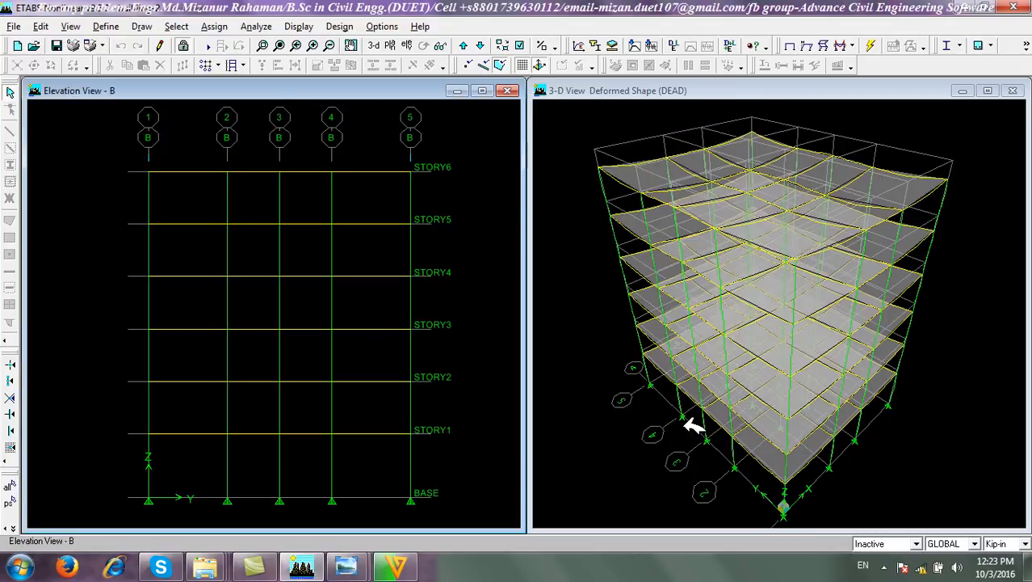
{"action": "mouse_move", "coordinate": [345, 566]}
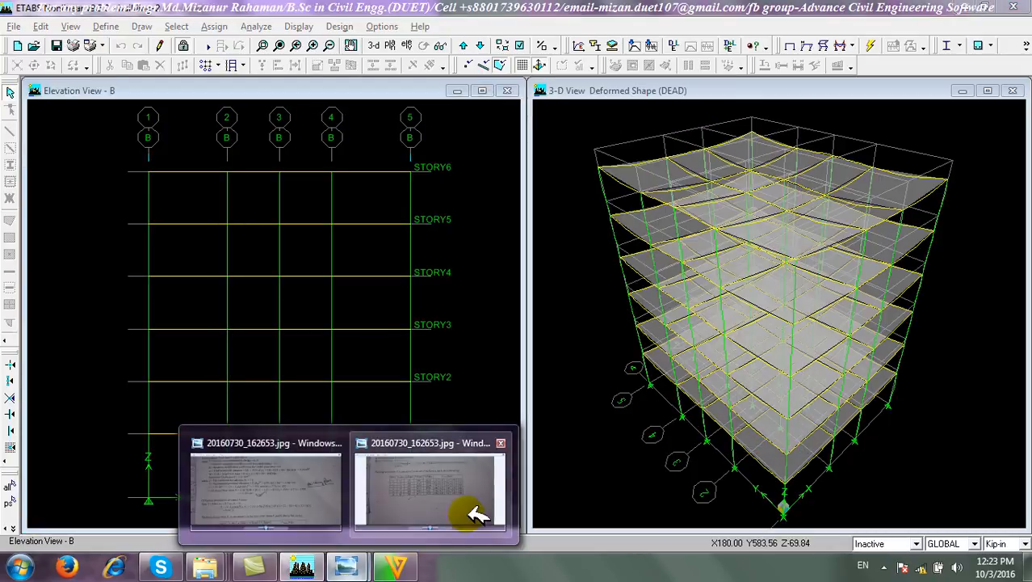
{"action": "left_click", "coordinate": [469, 485]}
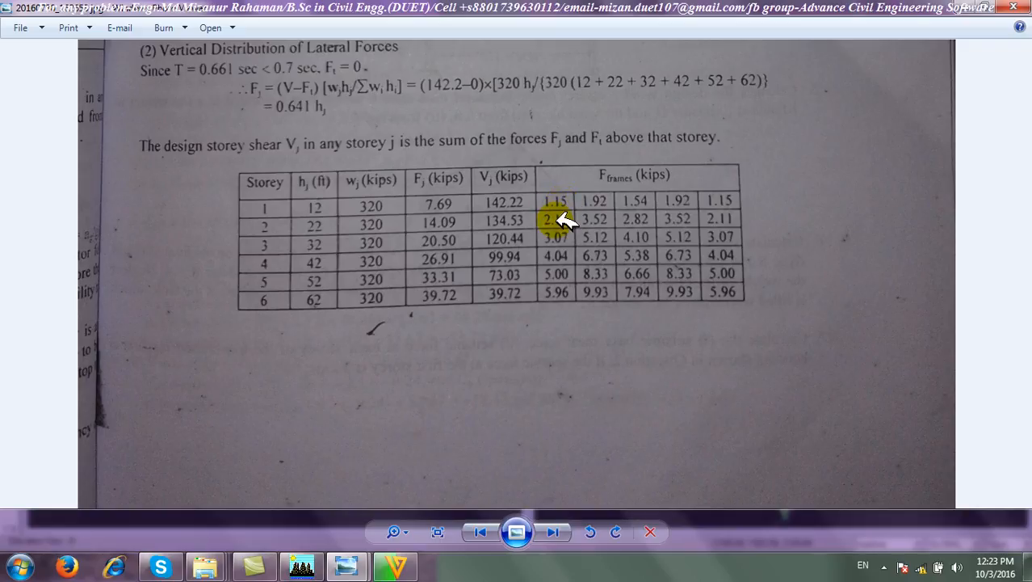
Return to ETABS and unlock the model, accepting deletion of the analysis results
{"action": "left_click", "coordinate": [966, 6]}
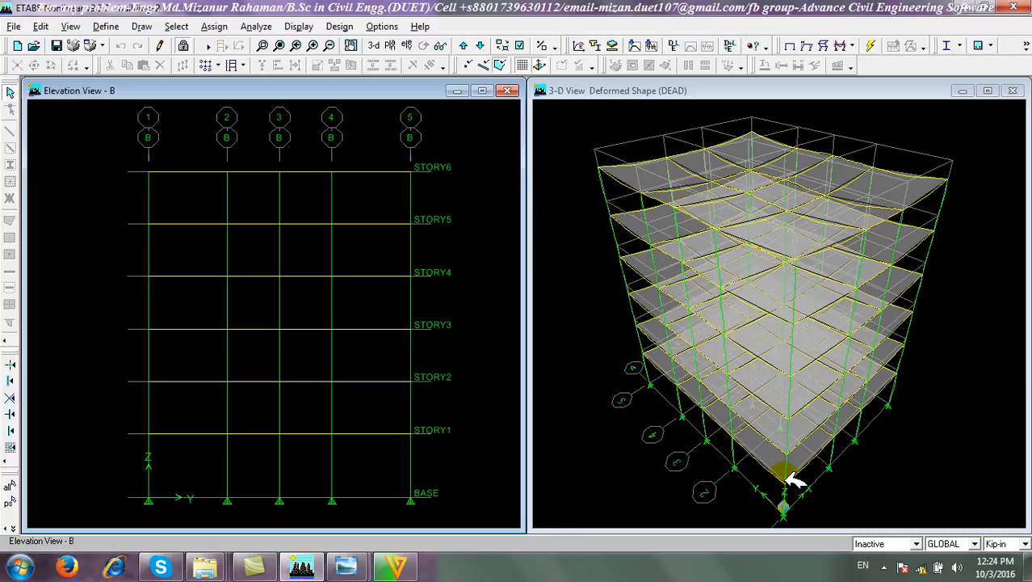
{"action": "left_click", "coordinate": [184, 46]}
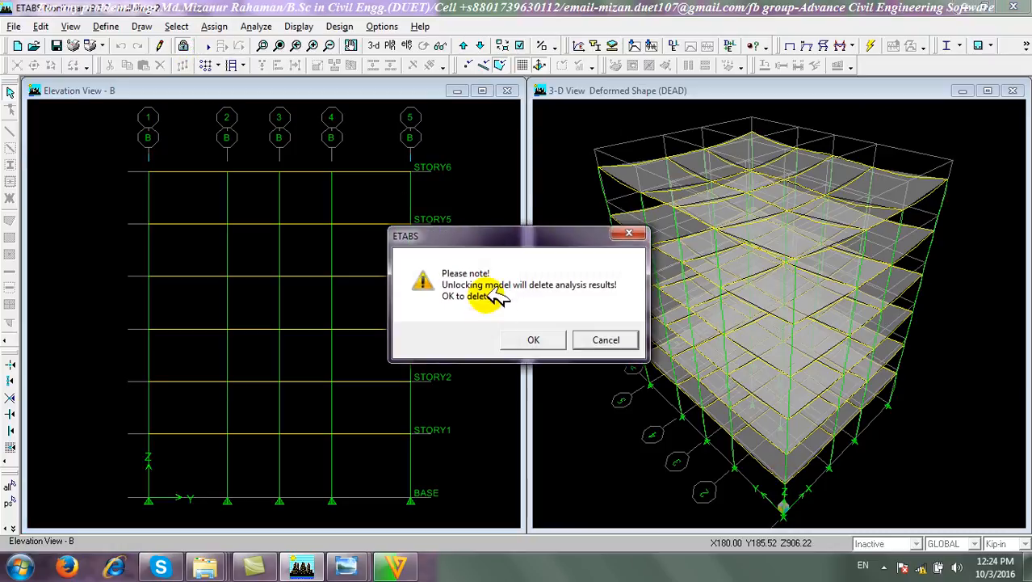
{"action": "left_click", "coordinate": [533, 338]}
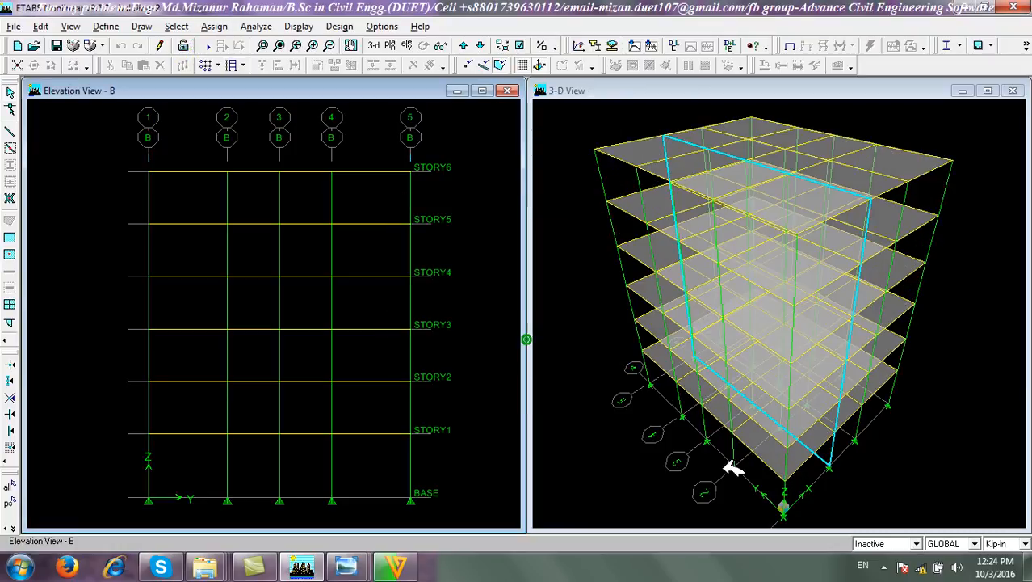
Assign a global X point force of 1.25 kip in load case QX to the building's front corner joint at STORY1
{"action": "left_click", "coordinate": [789, 476]}
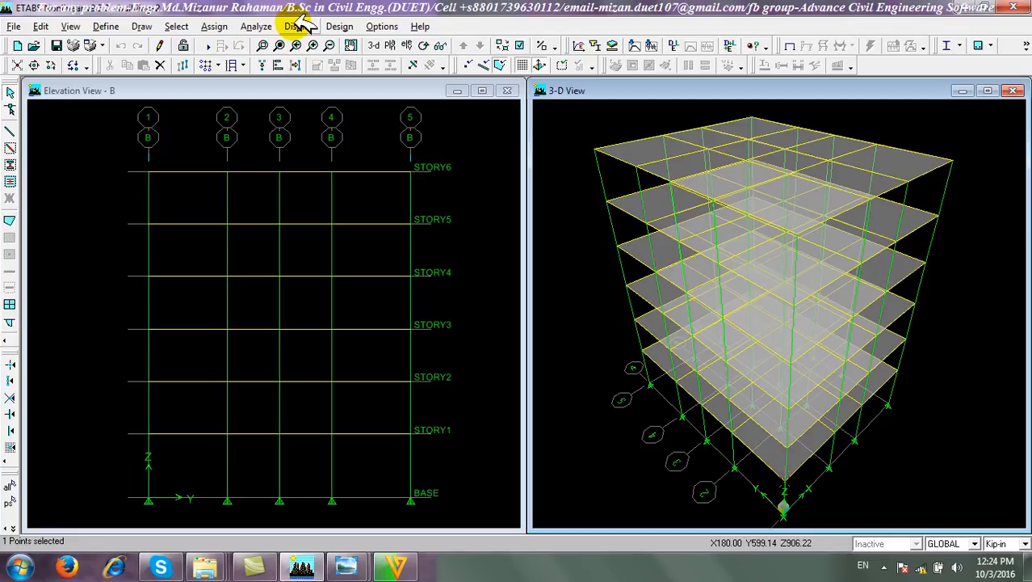
{"action": "left_click", "coordinate": [214, 26]}
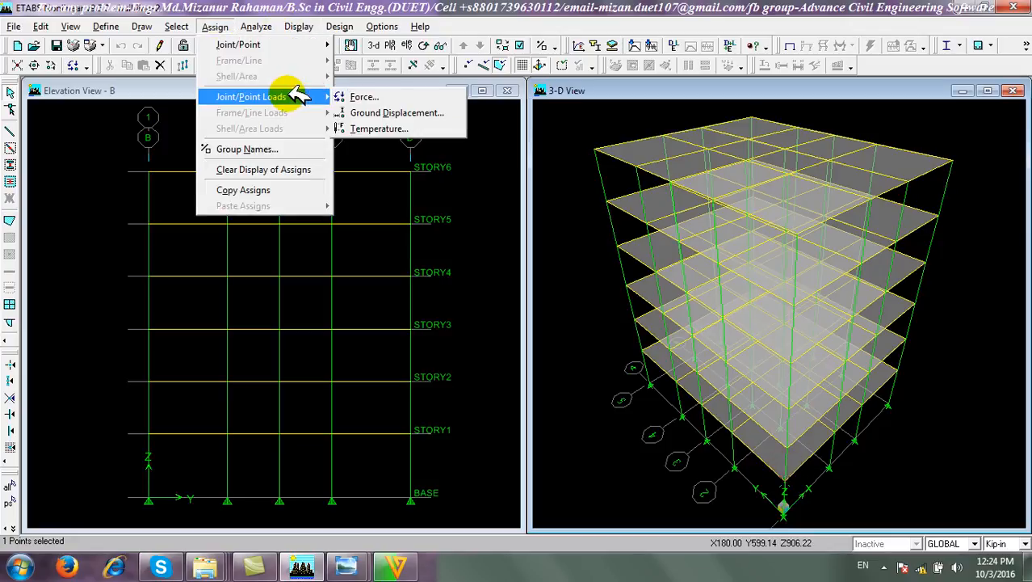
{"action": "left_click", "coordinate": [376, 96]}
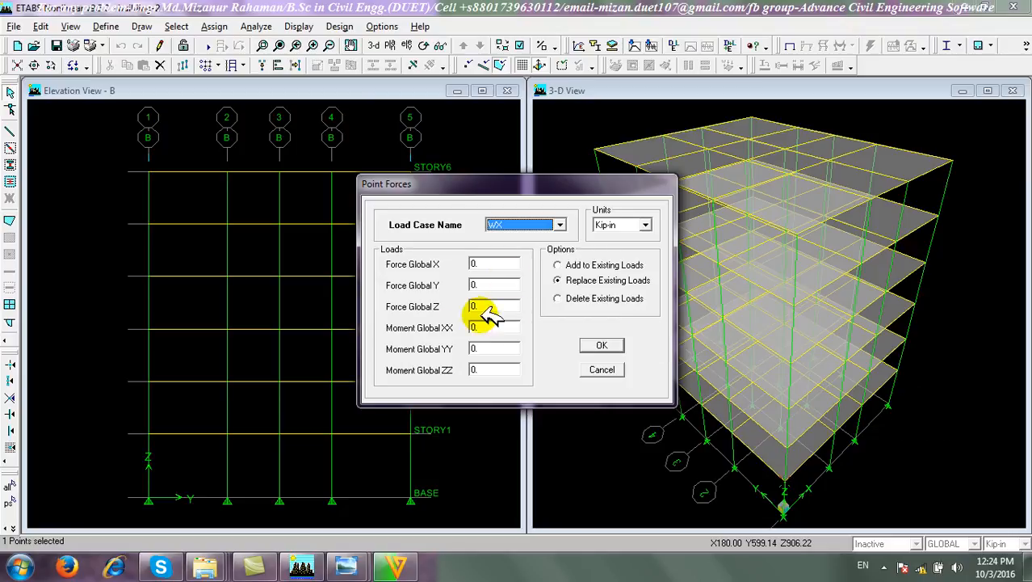
{"action": "double_click", "coordinate": [501, 265]}
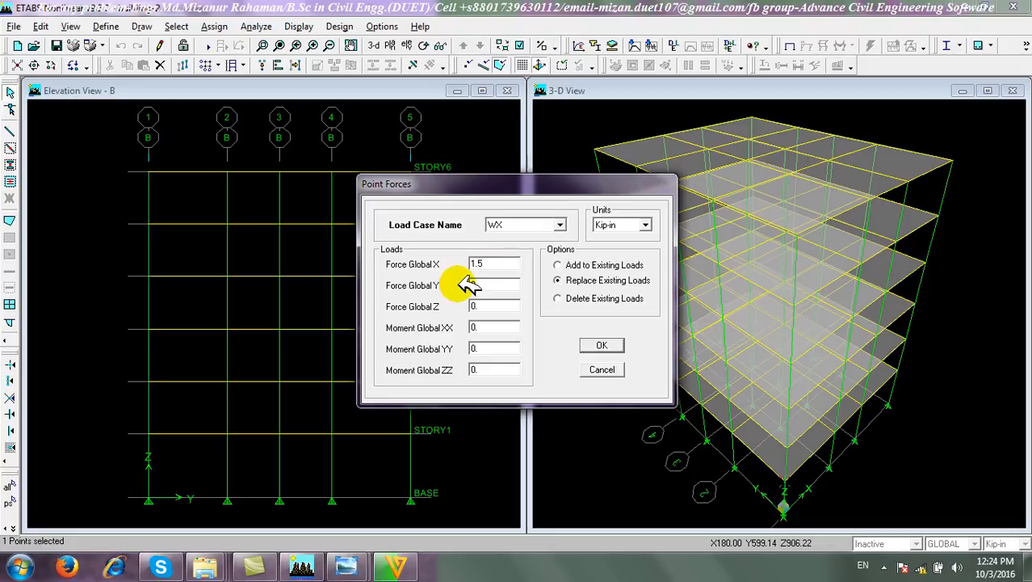
{"action": "left_click", "coordinate": [532, 225]}
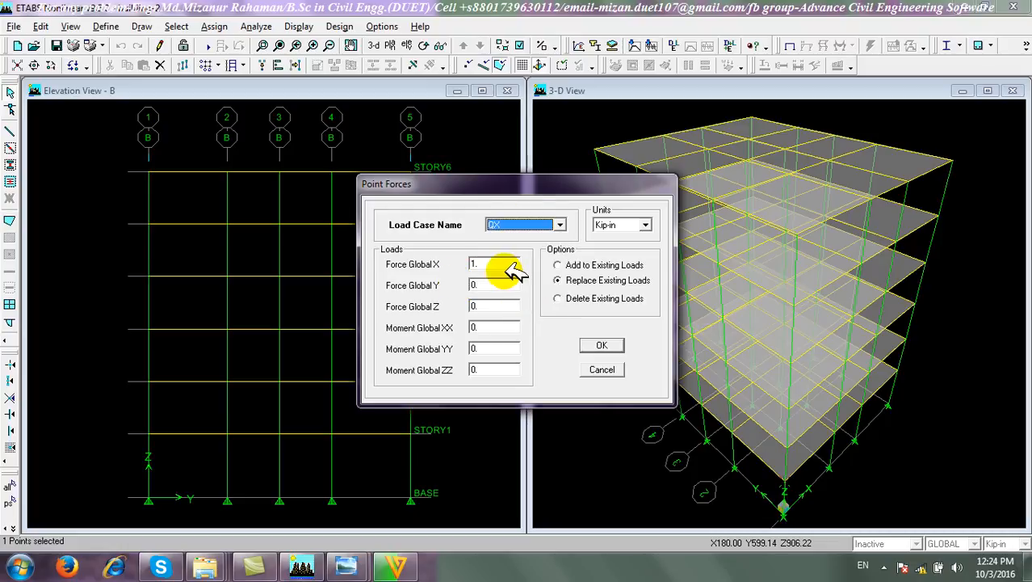
{"action": "double_click", "coordinate": [508, 262]}
{"action": "left_click", "coordinate": [498, 267]}
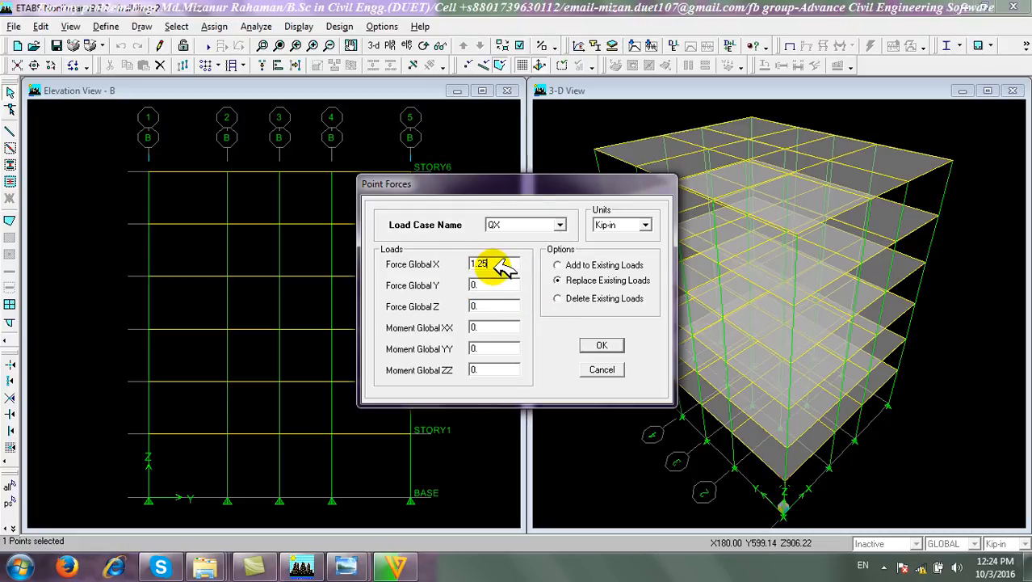
{"action": "left_click", "coordinate": [601, 346]}
Check the storey 1 frame force in the example photo and replace the STORY1 corner joint's QX Force Global X with 1.15 kip
{"action": "mouse_move", "coordinate": [345, 565]}
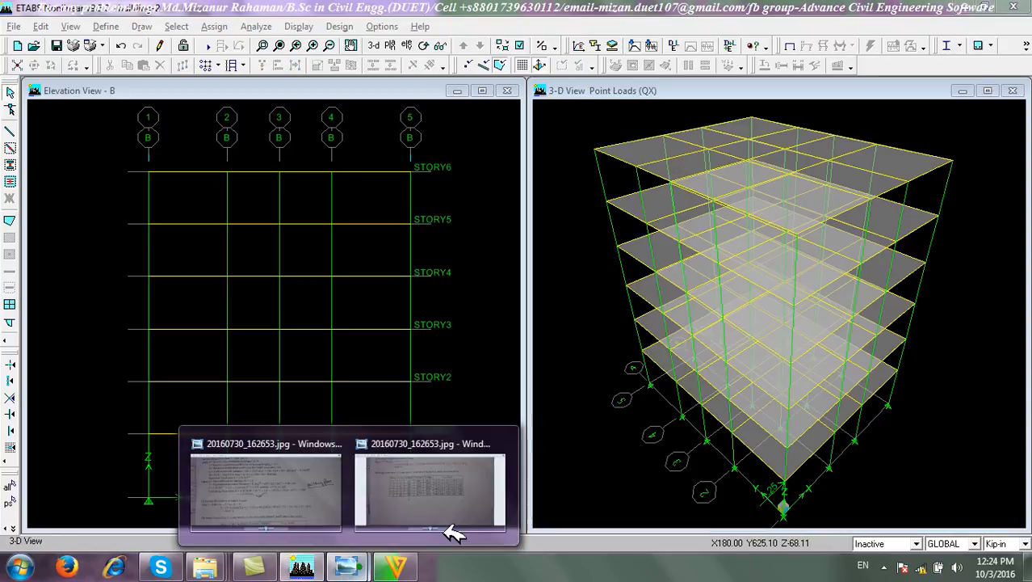
{"action": "left_click", "coordinate": [470, 489]}
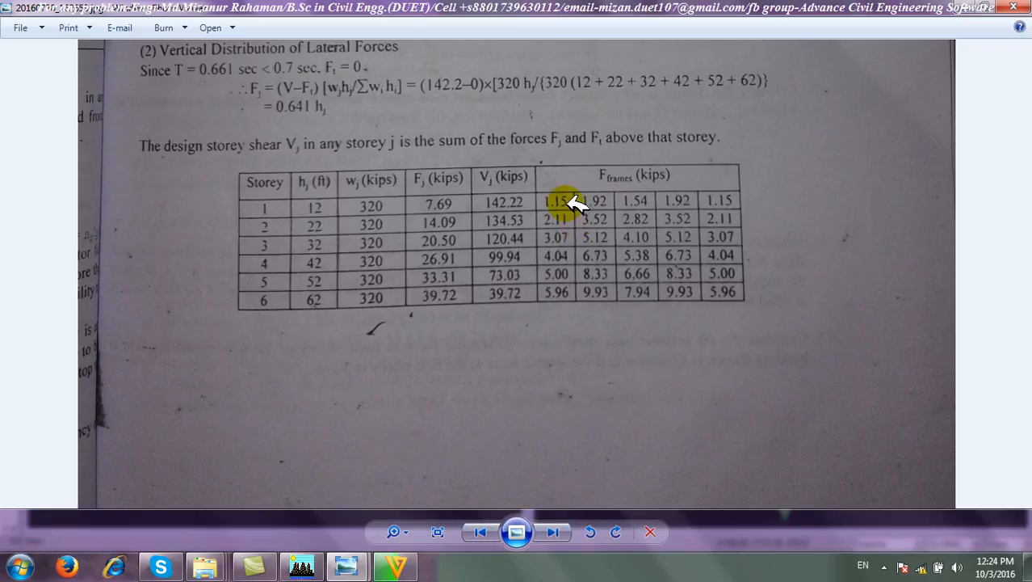
{"action": "left_click", "coordinate": [315, 565]}
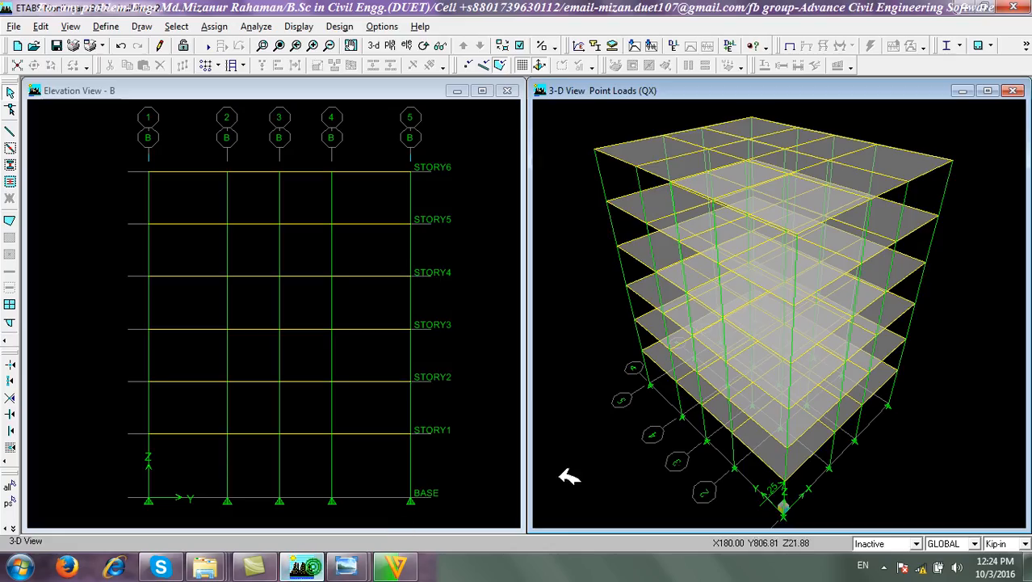
{"action": "left_click", "coordinate": [794, 483]}
{"action": "left_click", "coordinate": [218, 27]}
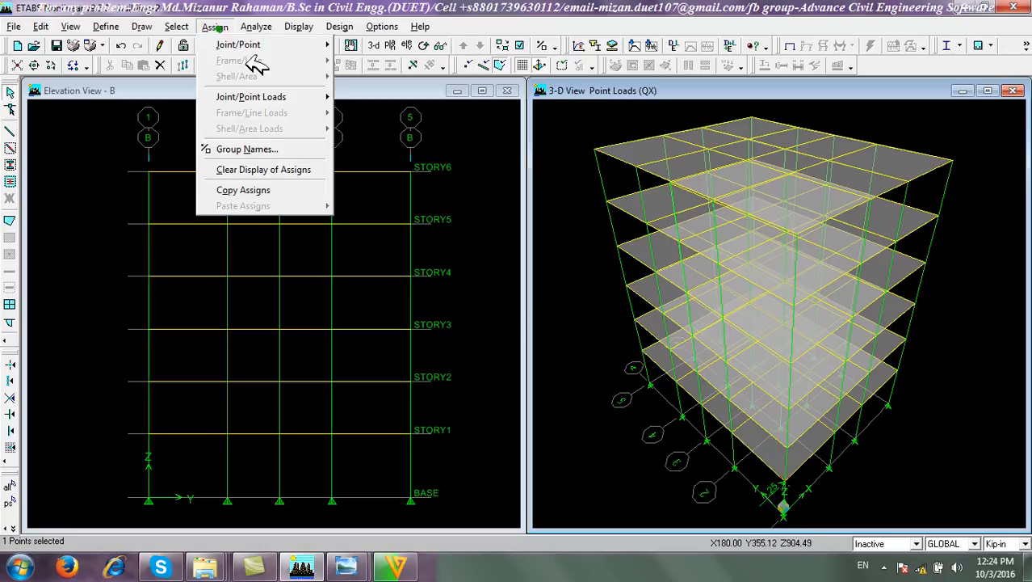
{"action": "mouse_move", "coordinate": [284, 98]}
{"action": "left_click", "coordinate": [368, 96]}
{"action": "left_click", "coordinate": [505, 264]}
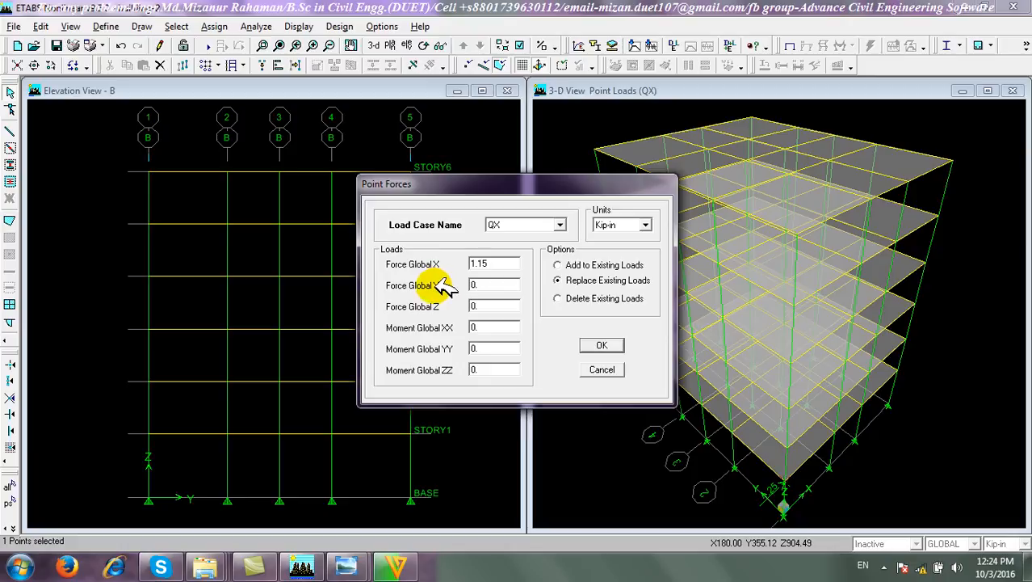
{"action": "left_click", "coordinate": [602, 345]}
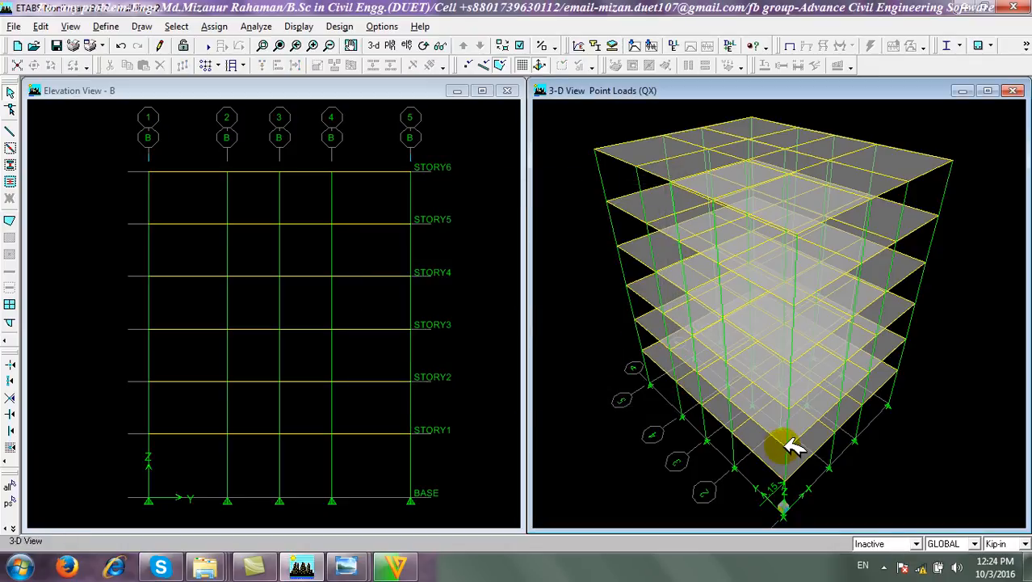
Select the front corner joint at STORY2 and open the joint force assignment for load case QX
{"action": "left_click", "coordinate": [795, 447]}
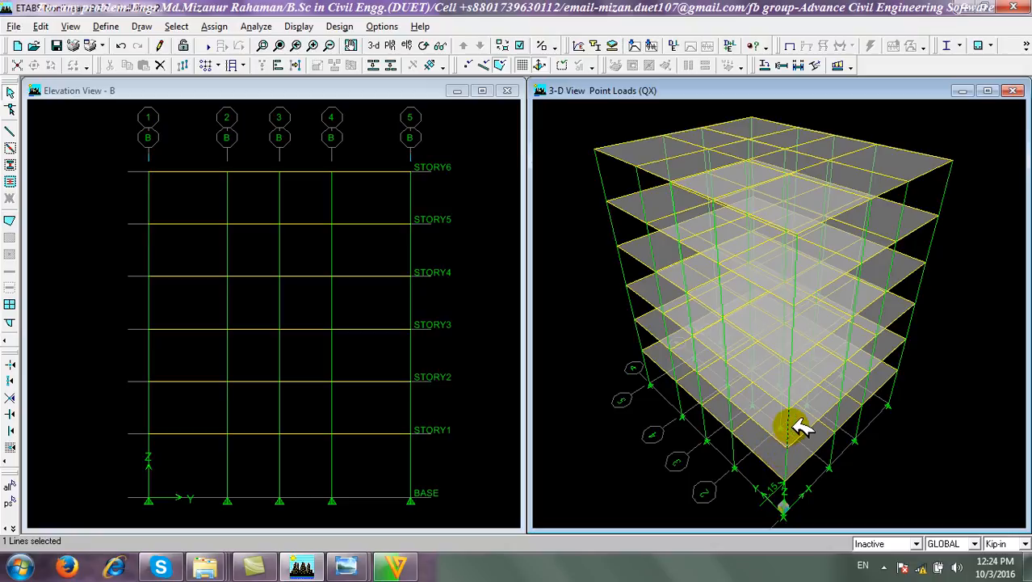
{"action": "left_click", "coordinate": [795, 423]}
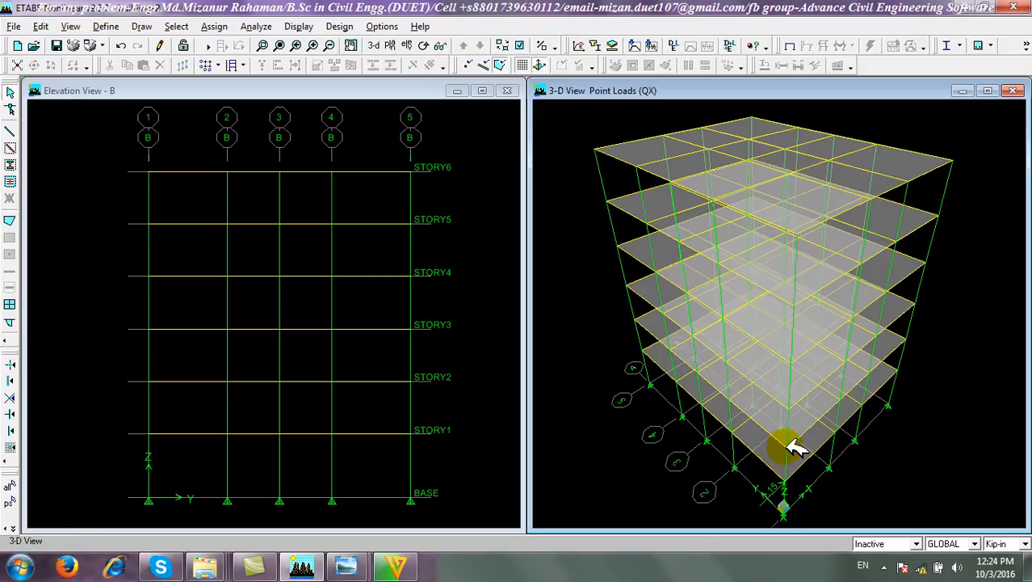
{"action": "left_click", "coordinate": [795, 446]}
{"action": "left_click", "coordinate": [226, 30]}
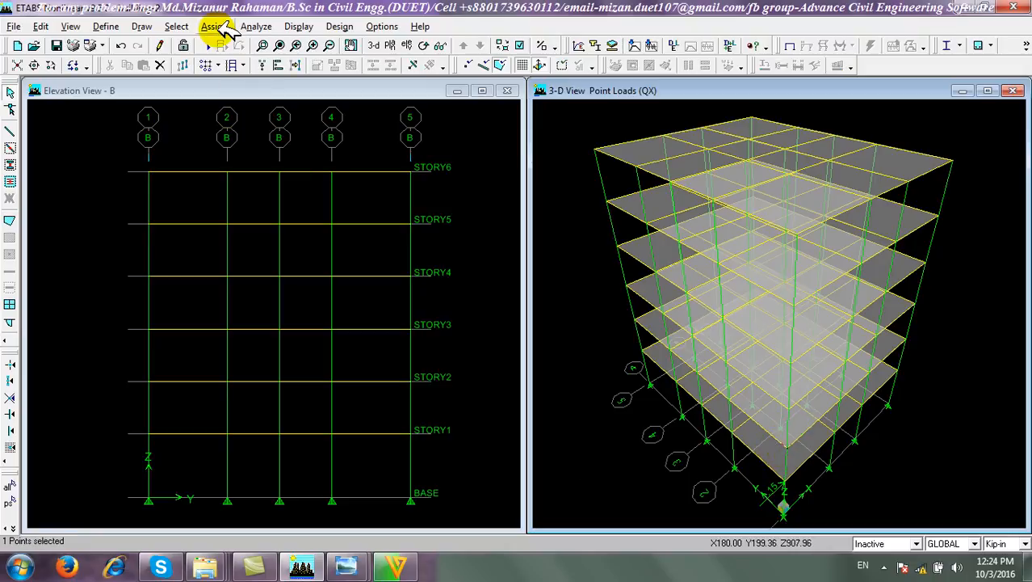
{"action": "mouse_move", "coordinate": [272, 96]}
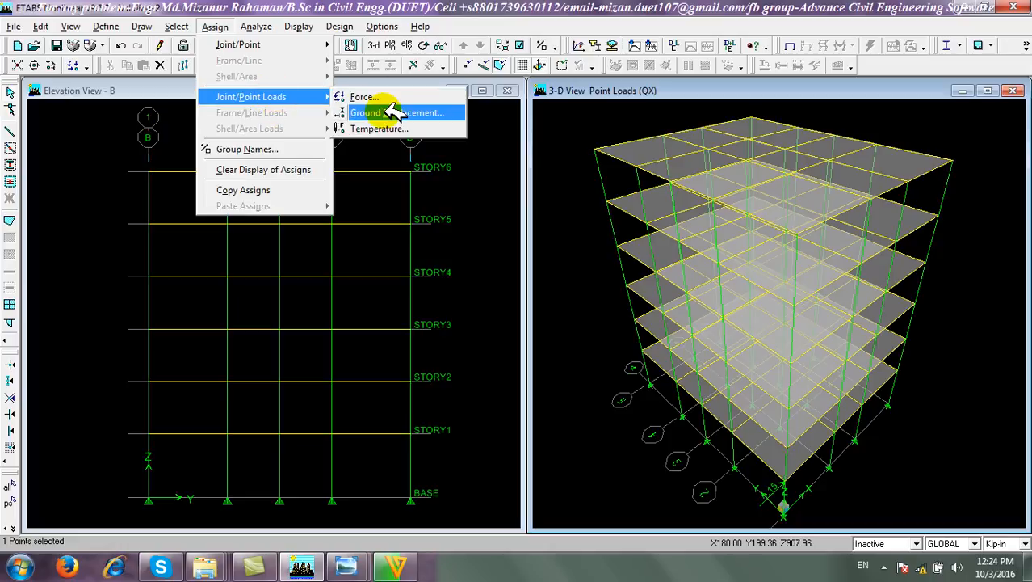
{"action": "left_click", "coordinate": [362, 96]}
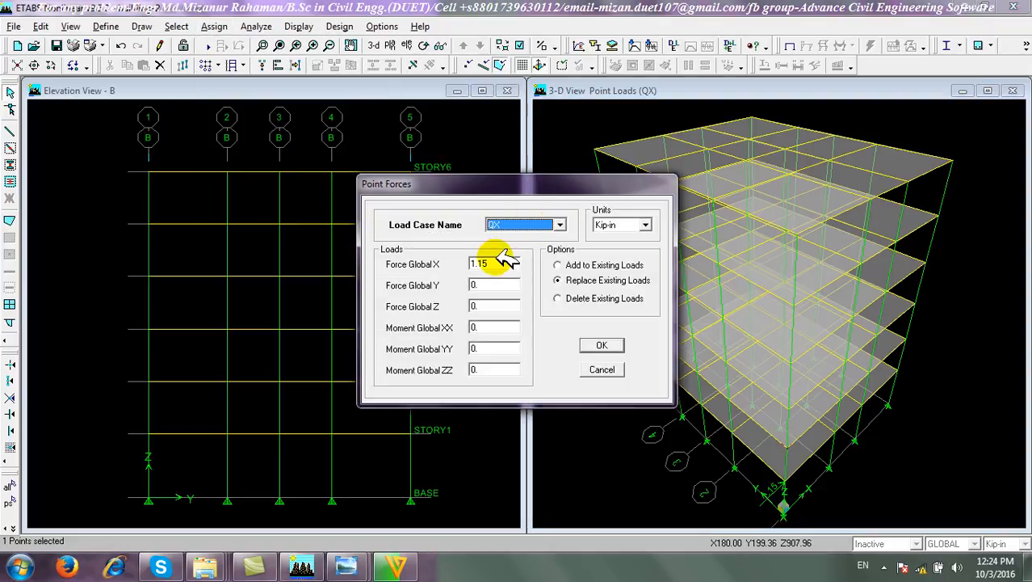
{"action": "double_click", "coordinate": [495, 263]}
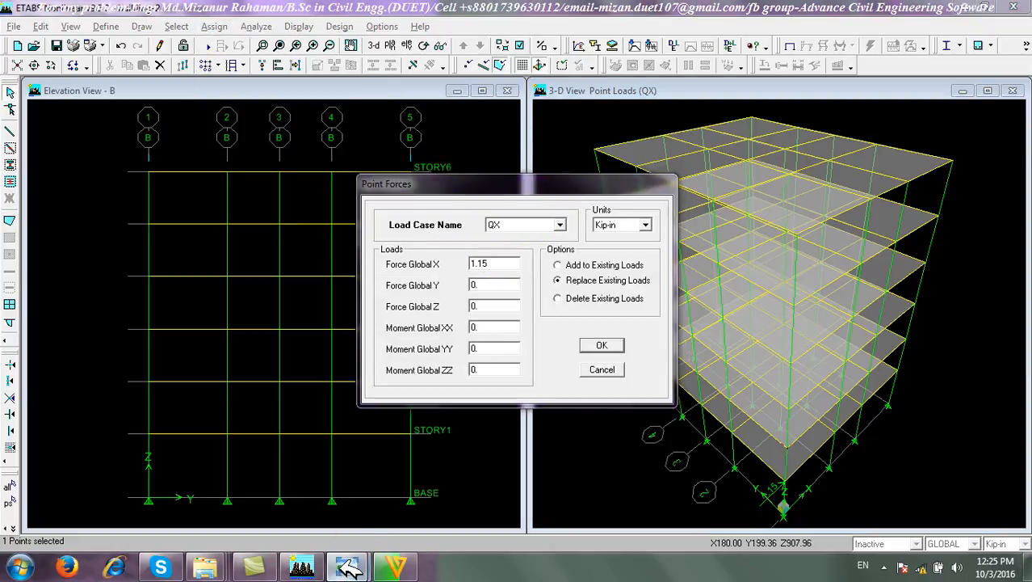
Look up the storey 2 frame force in the example photo and assign 2.11 kip as the STORY2 joint's Force Global X in QX
{"action": "mouse_move", "coordinate": [346, 566]}
{"action": "left_click", "coordinate": [472, 496]}
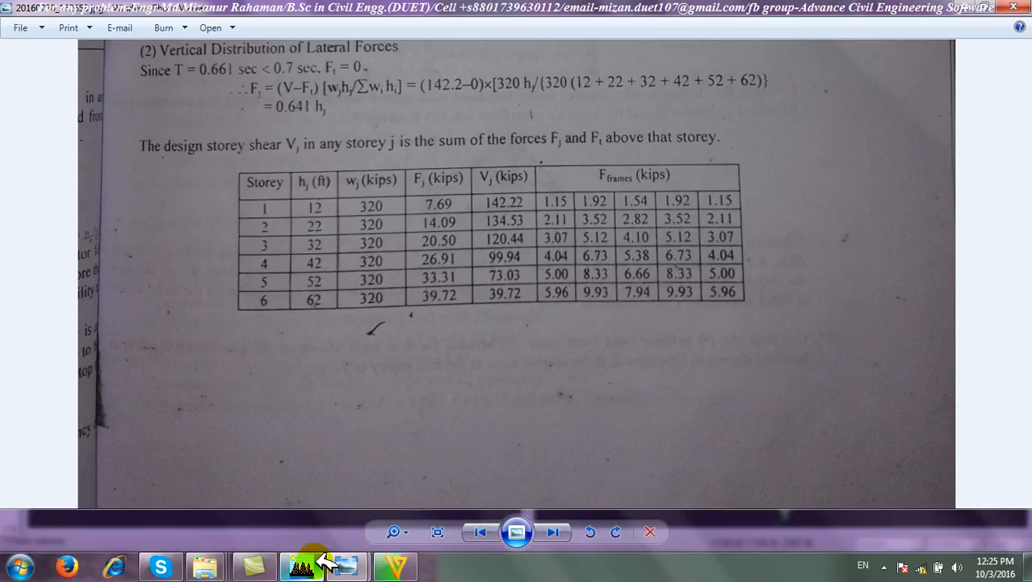
{"action": "mouse_move", "coordinate": [303, 566]}
{"action": "left_click", "coordinate": [414, 500]}
{"action": "left_click", "coordinate": [511, 259]}
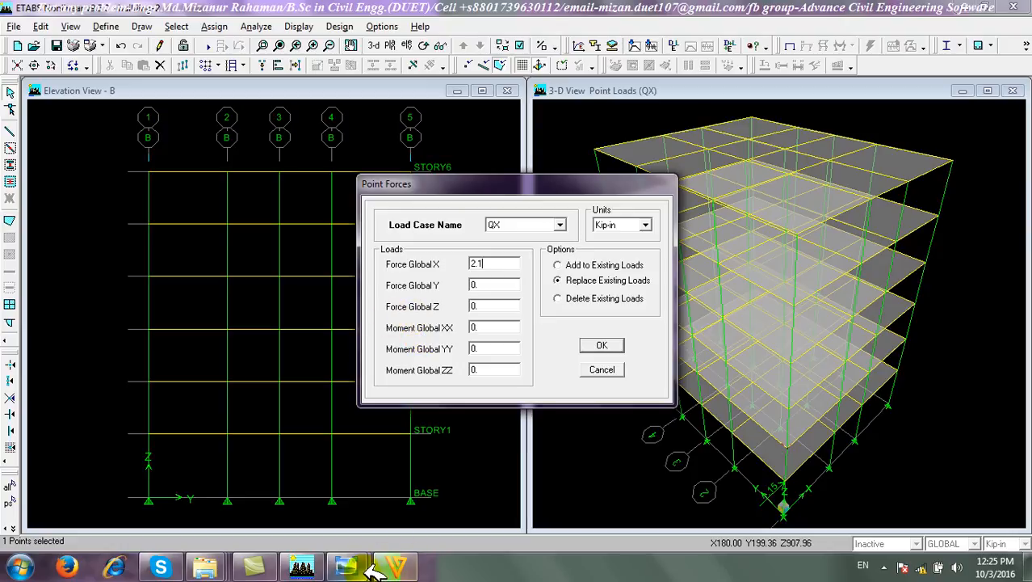
{"action": "mouse_move", "coordinate": [346, 566]}
{"action": "left_click", "coordinate": [464, 458]}
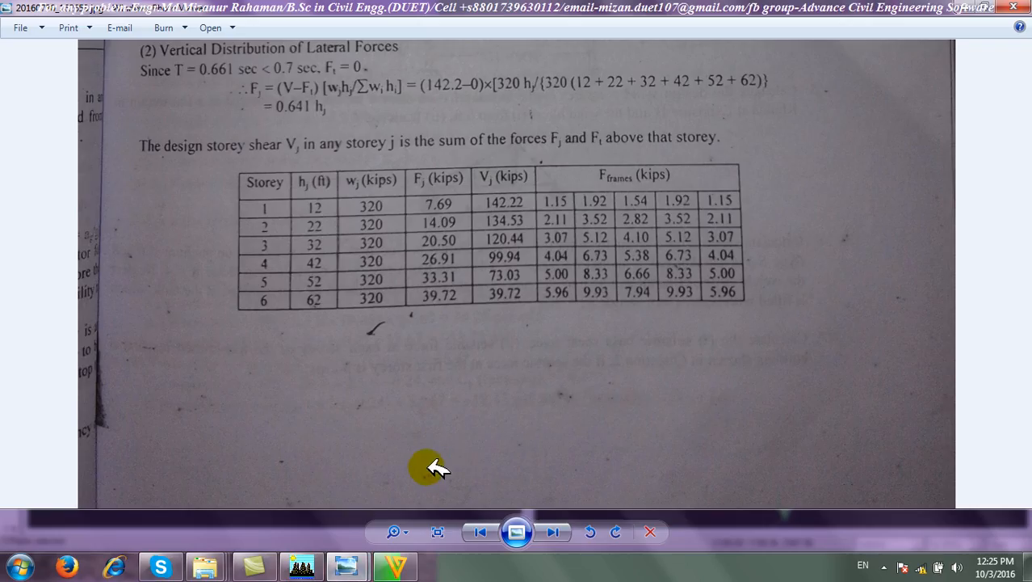
{"action": "left_click", "coordinate": [302, 566]}
{"action": "double_click", "coordinate": [517, 265]}
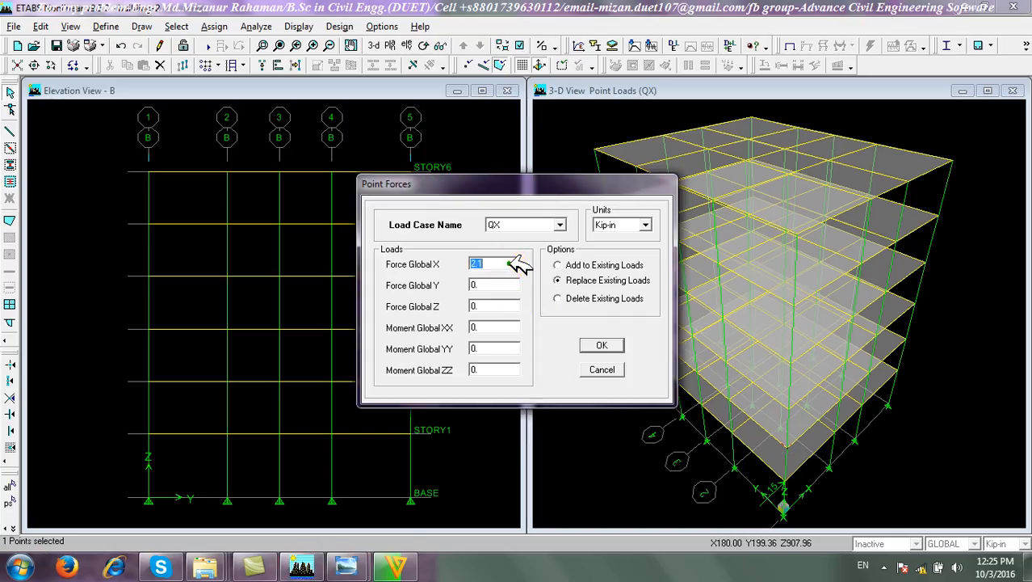
{"action": "left_click", "coordinate": [494, 268]}
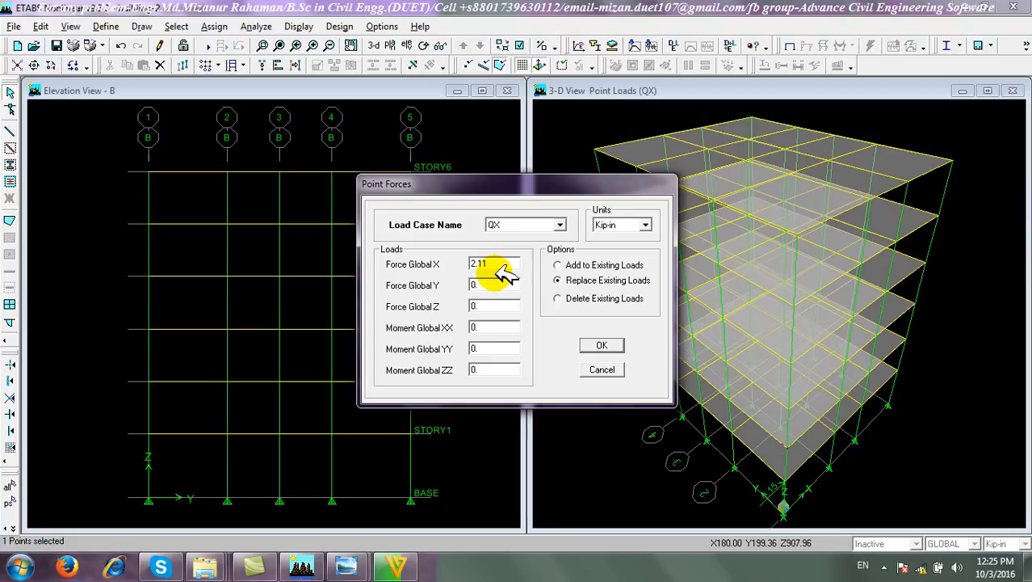
{"action": "type", "text": "1"}
{"action": "left_click", "coordinate": [602, 345]}
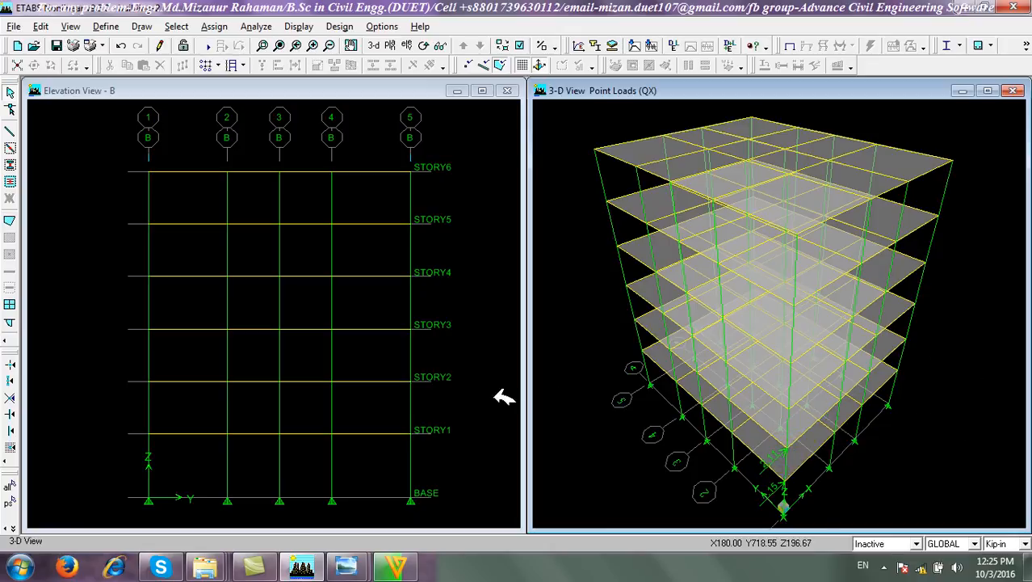
Consult the frame force table in the example photo again and return to the ETABS model
{"action": "mouse_move", "coordinate": [349, 568]}
{"action": "left_click", "coordinate": [467, 487]}
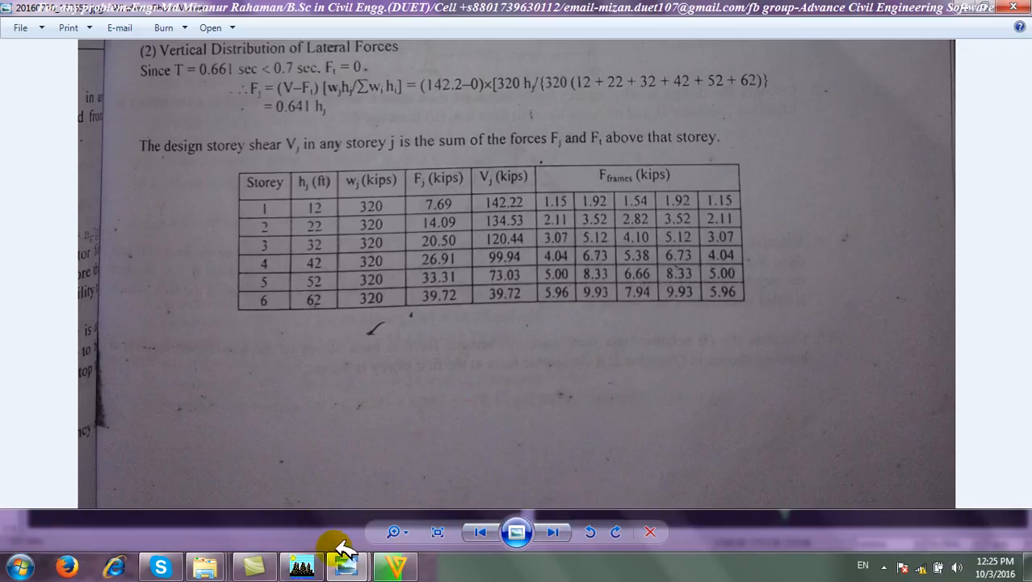
{"action": "mouse_move", "coordinate": [340, 567]}
{"action": "left_click", "coordinate": [303, 565]}
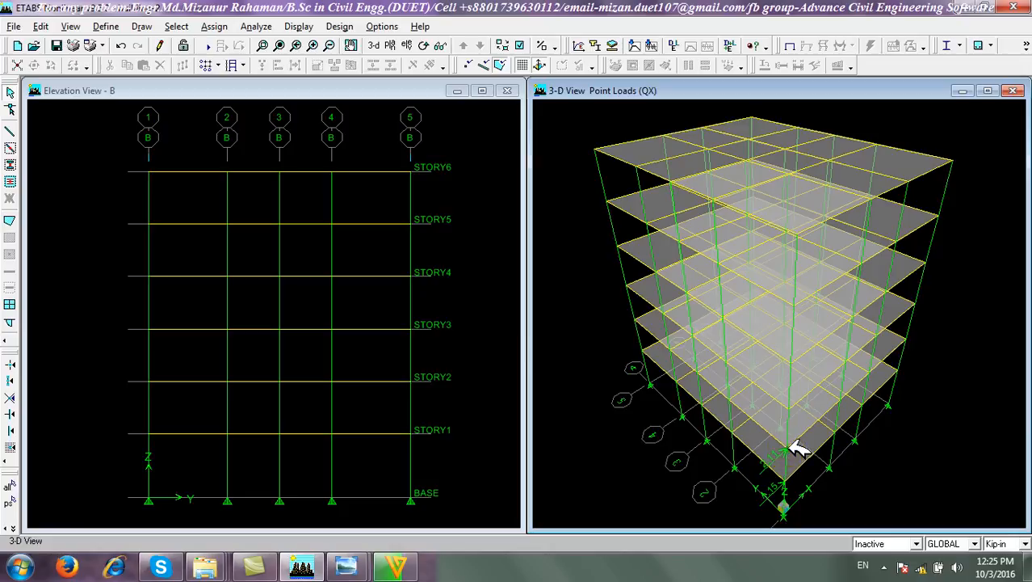
Add a Force Global Y of 2 kip to the STORY2 corner joint in QX, with Force Global X at 2.11 kip
{"action": "left_click", "coordinate": [794, 446]}
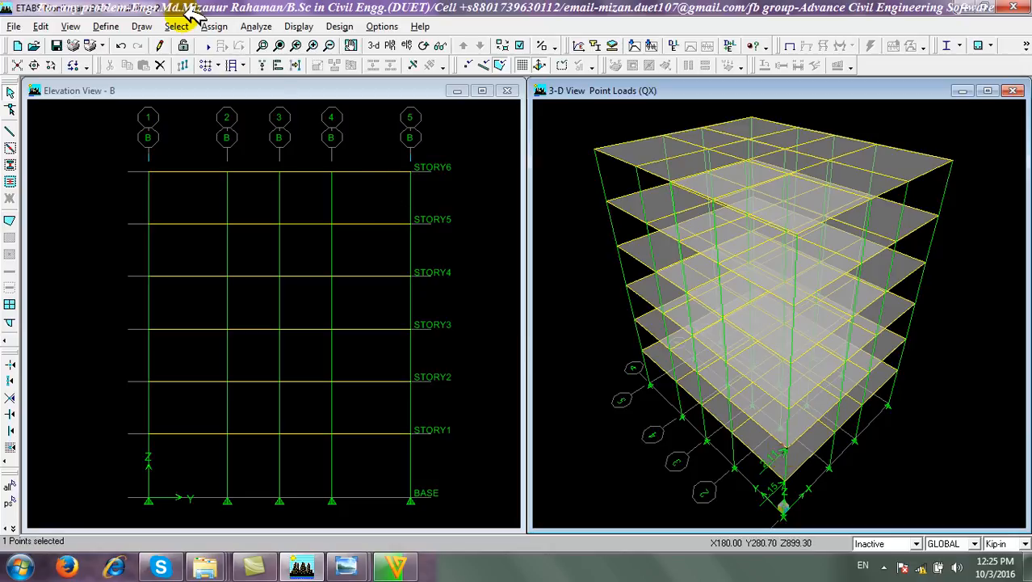
{"action": "left_click", "coordinate": [213, 26]}
{"action": "mouse_move", "coordinate": [275, 97]}
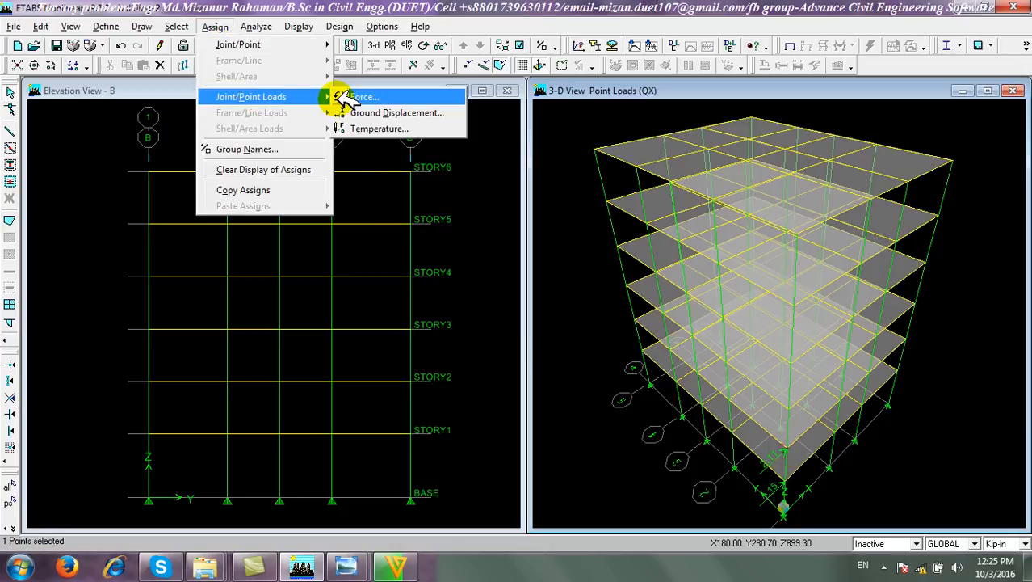
{"action": "left_click", "coordinate": [355, 97]}
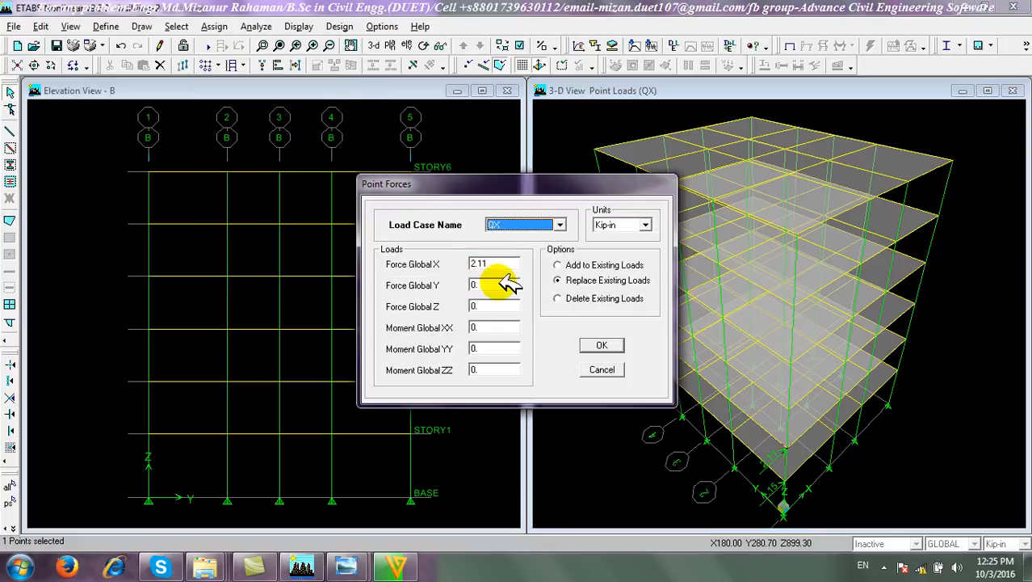
{"action": "double_click", "coordinate": [497, 283]}
{"action": "double_click", "coordinate": [504, 263]}
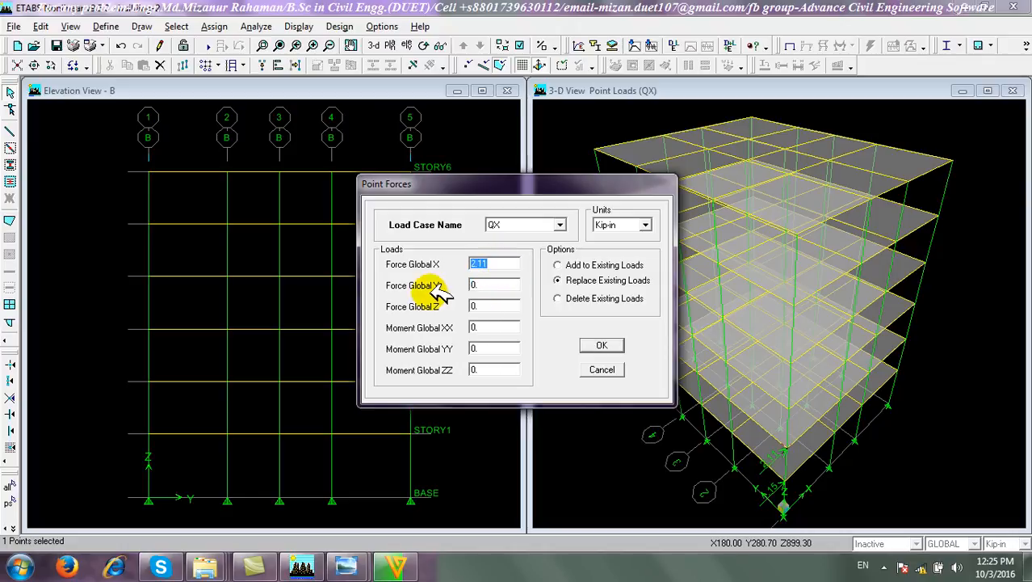
{"action": "double_click", "coordinate": [485, 284]}
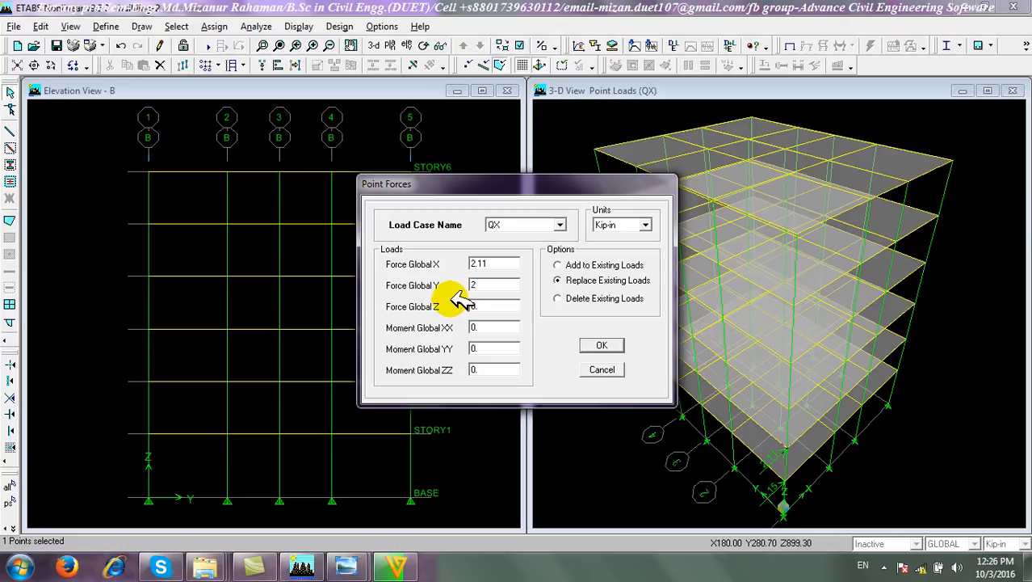
{"action": "type", "text": "2"}
{"action": "left_click", "coordinate": [602, 345]}
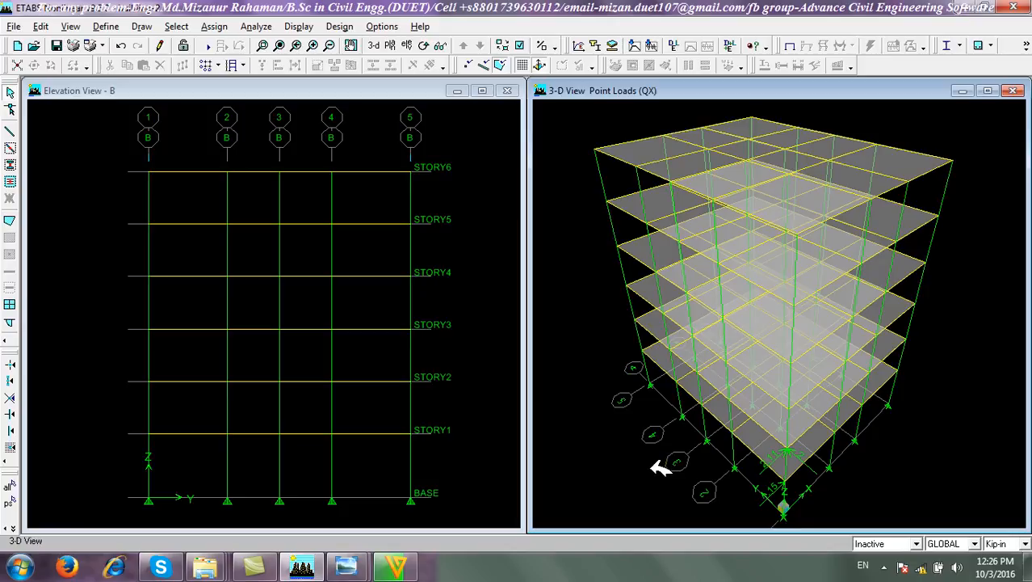
Delete the existing QX point forces from the two loaded front corner joints on the lower storeys
{"action": "left_click", "coordinate": [790, 450]}
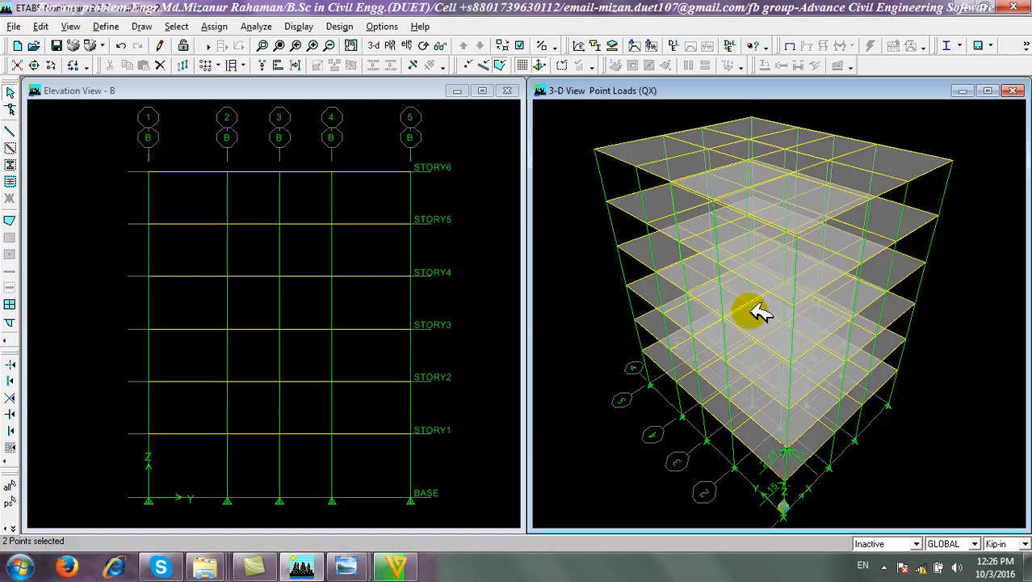
{"action": "left_click", "coordinate": [215, 26]}
{"action": "mouse_move", "coordinate": [264, 93]}
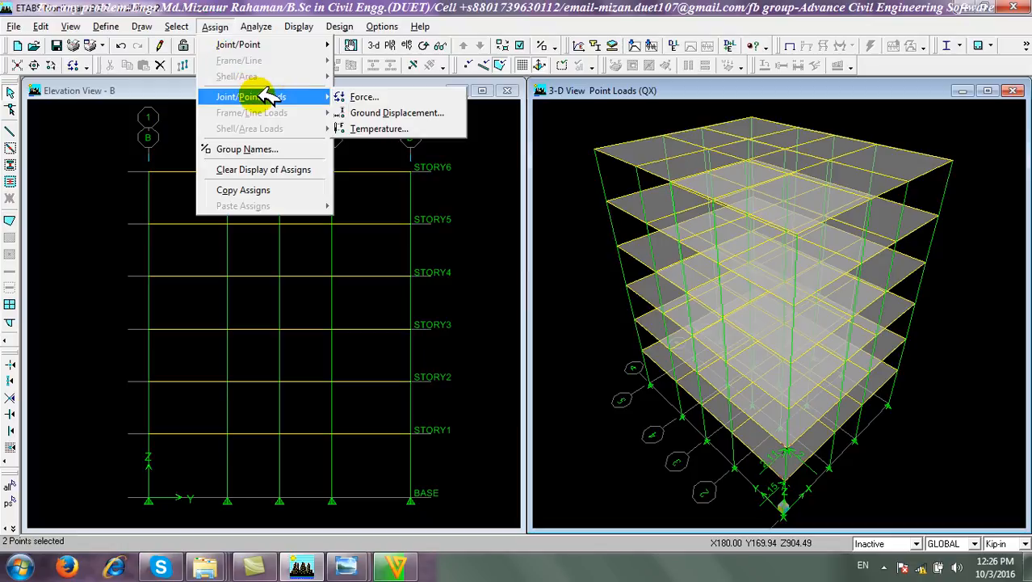
{"action": "left_click", "coordinate": [357, 96]}
{"action": "left_click", "coordinate": [570, 298]}
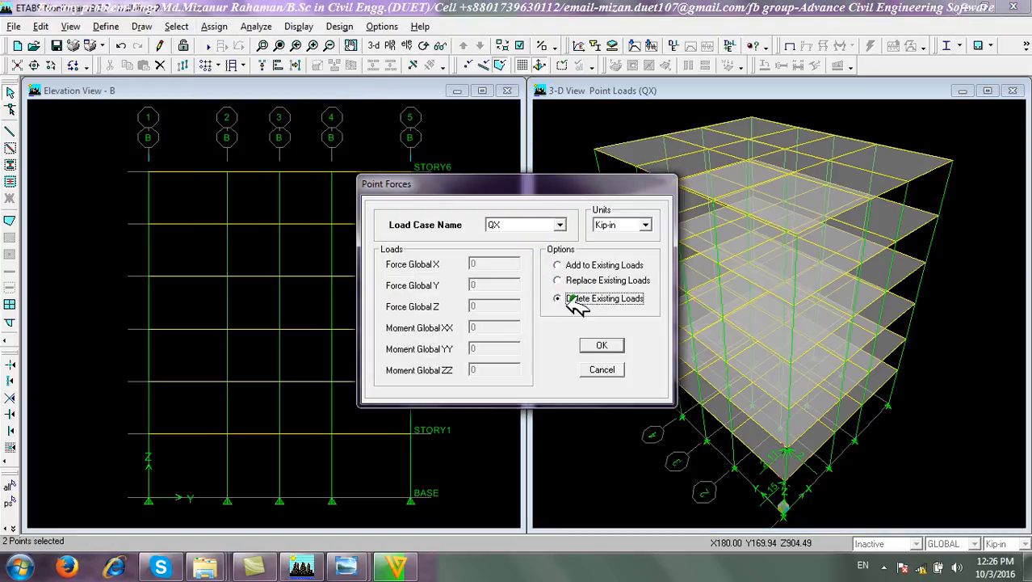
{"action": "left_click", "coordinate": [601, 345]}
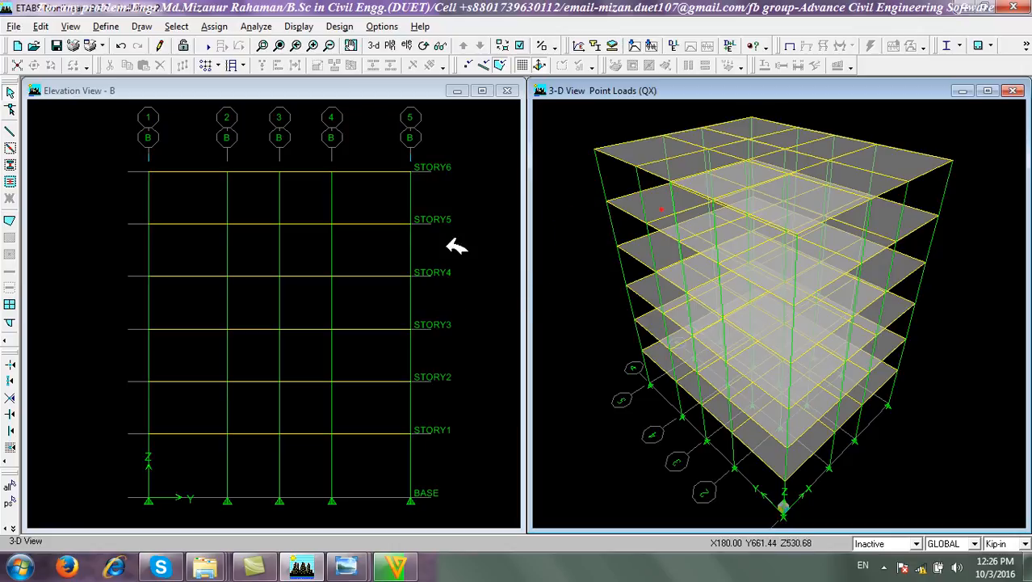
{"action": "left_click", "coordinate": [475, 184]}
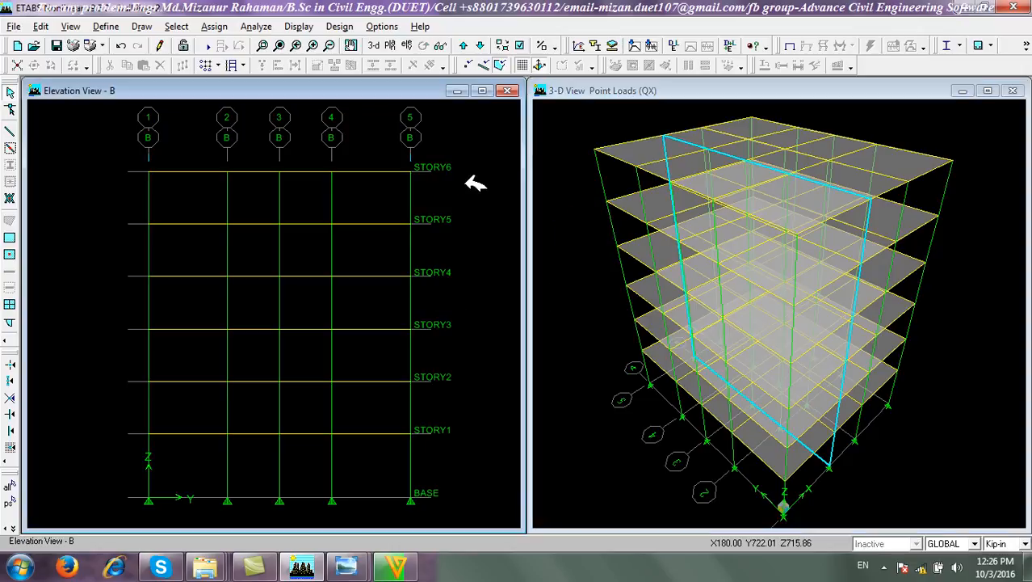
{"action": "left_click", "coordinate": [105, 27]}
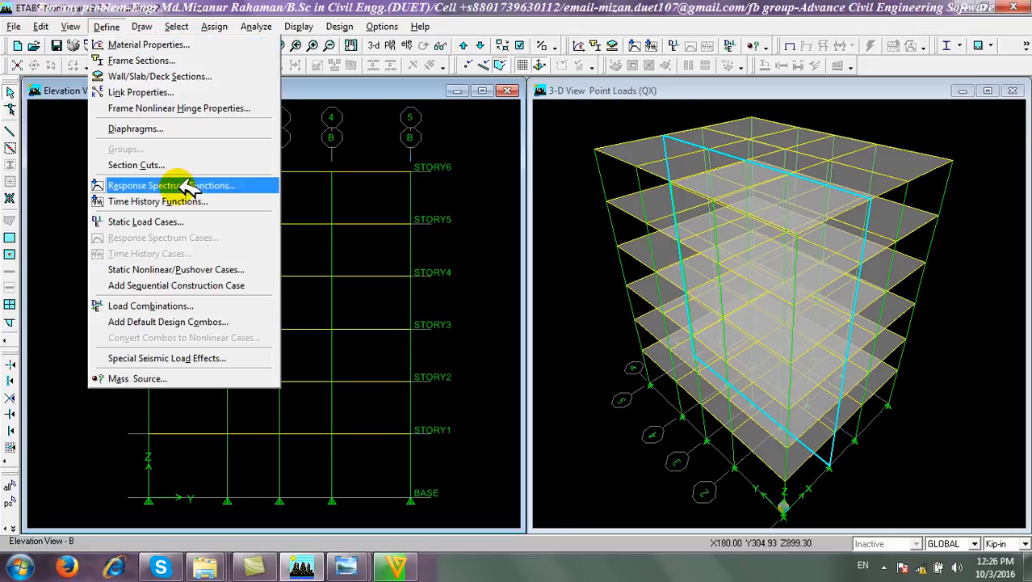
{"action": "left_click", "coordinate": [186, 306]}
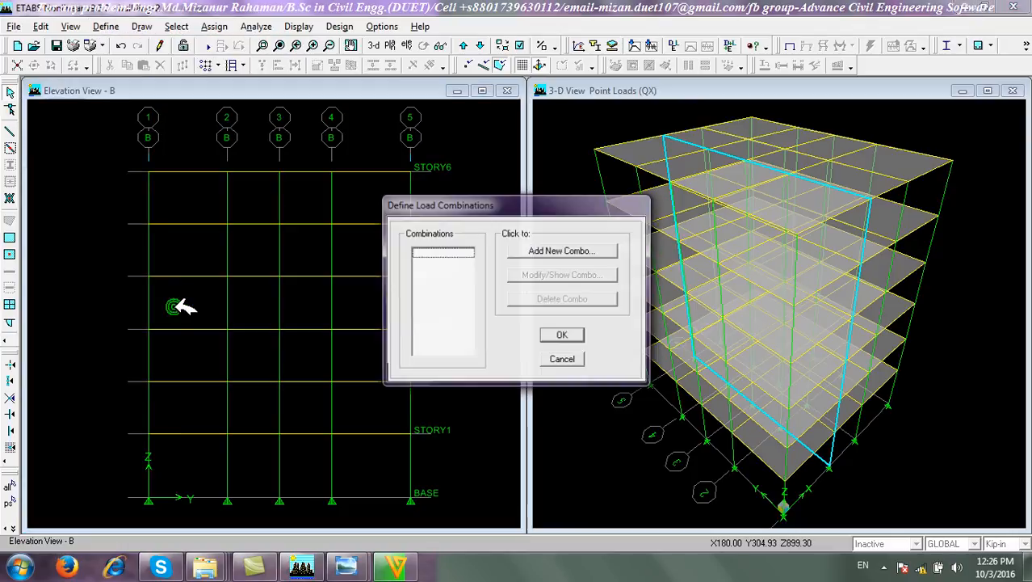
{"action": "left_click", "coordinate": [561, 359]}
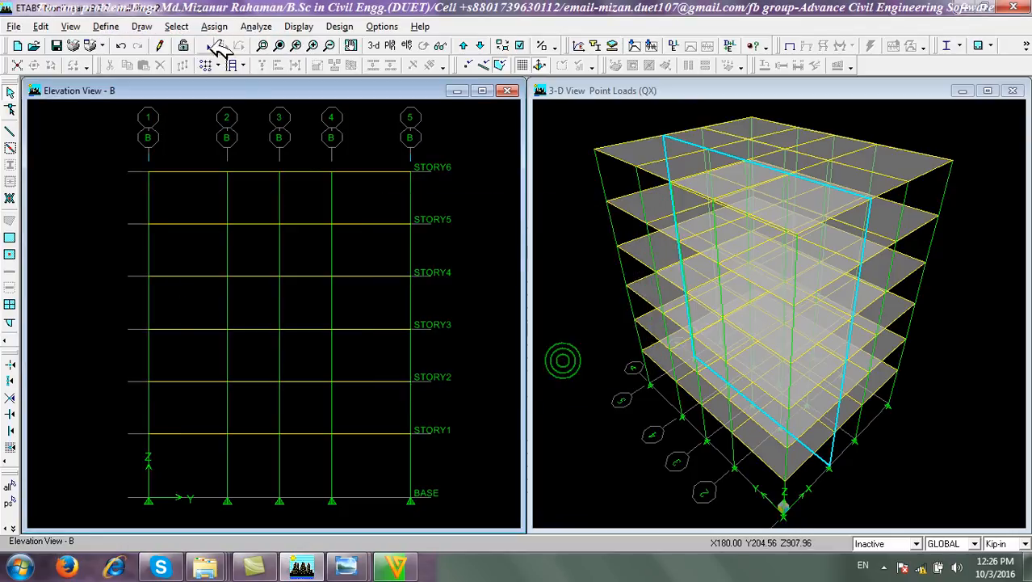
Set the auto lateral load of the static load case QX to UBC 94
{"action": "left_click", "coordinate": [106, 26]}
{"action": "left_click", "coordinate": [161, 220]}
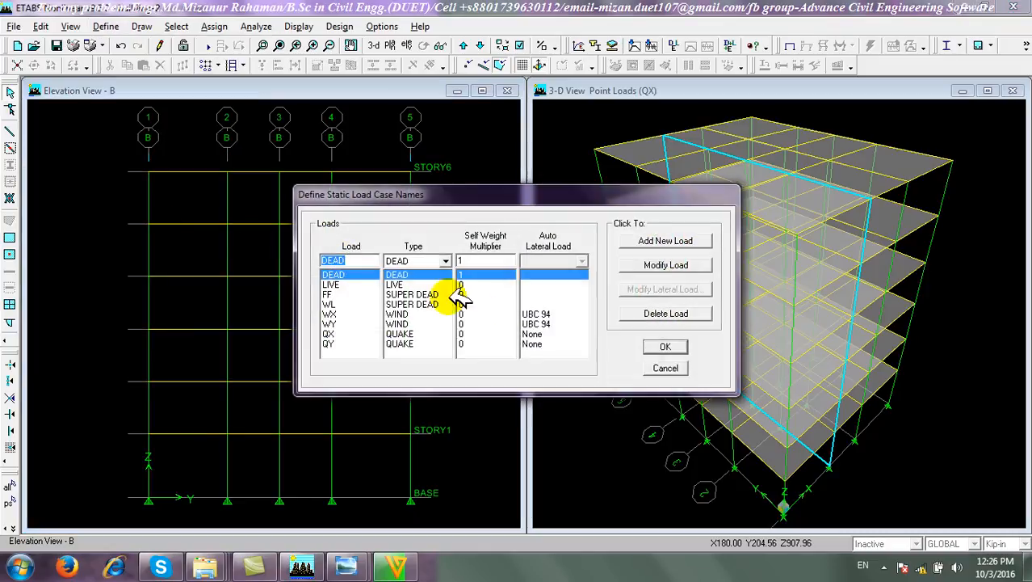
{"action": "left_click", "coordinate": [535, 333]}
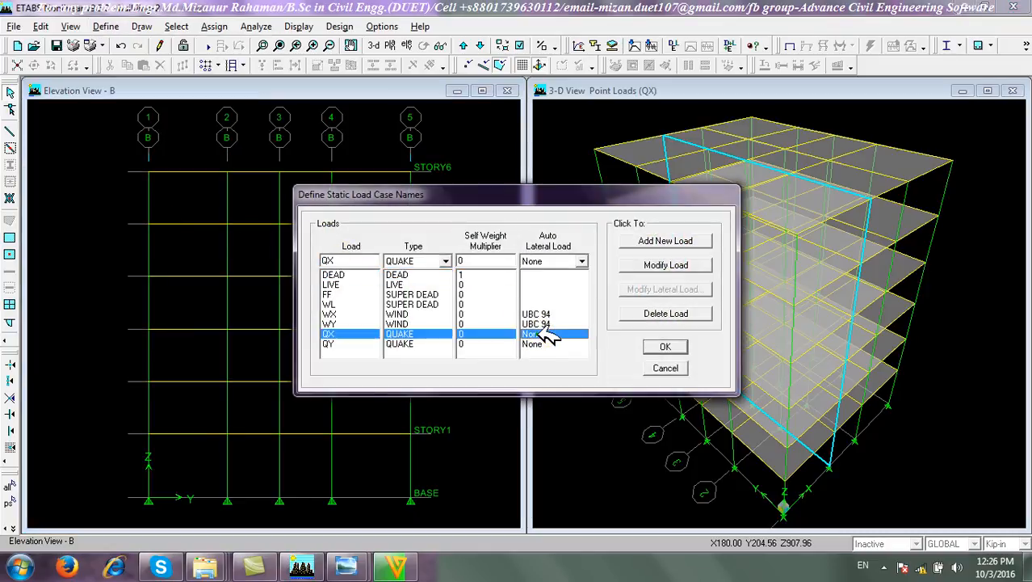
{"action": "left_click", "coordinate": [581, 261]}
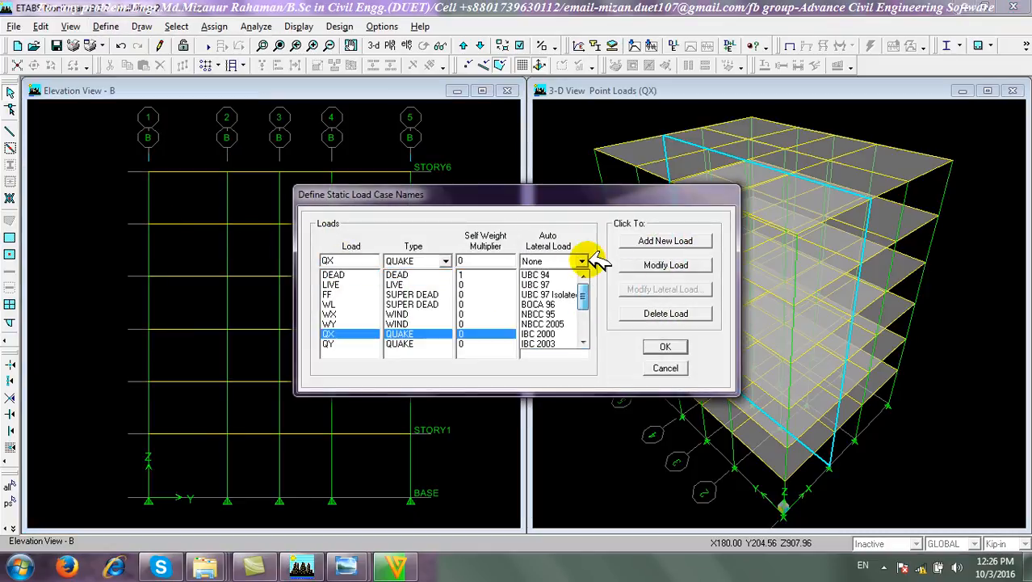
{"action": "left_click", "coordinate": [553, 274]}
{"action": "left_click", "coordinate": [666, 264]}
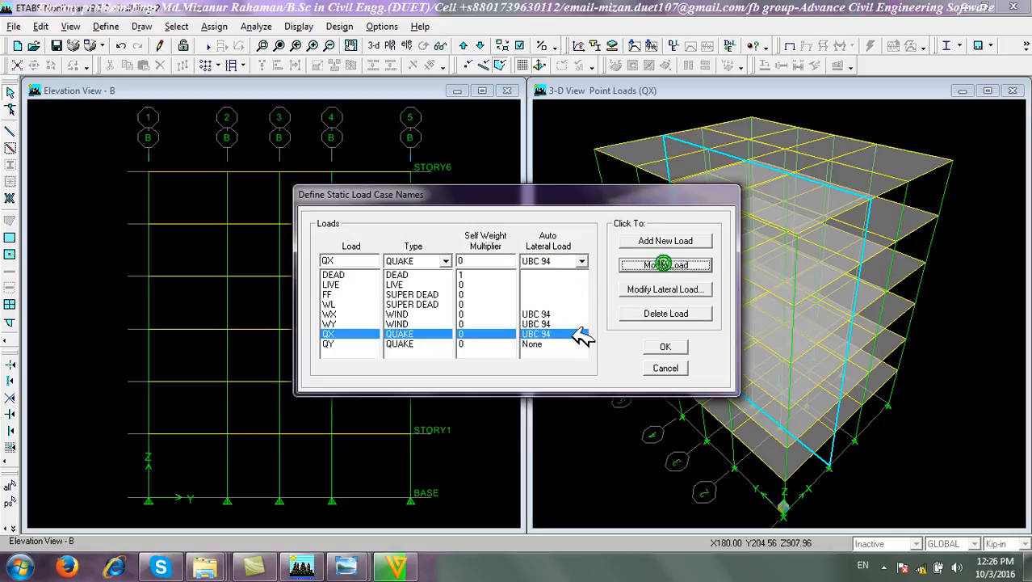
Set the auto lateral load of the static load case QY to UBC 94
{"action": "left_click", "coordinate": [570, 343]}
{"action": "left_click", "coordinate": [581, 261]}
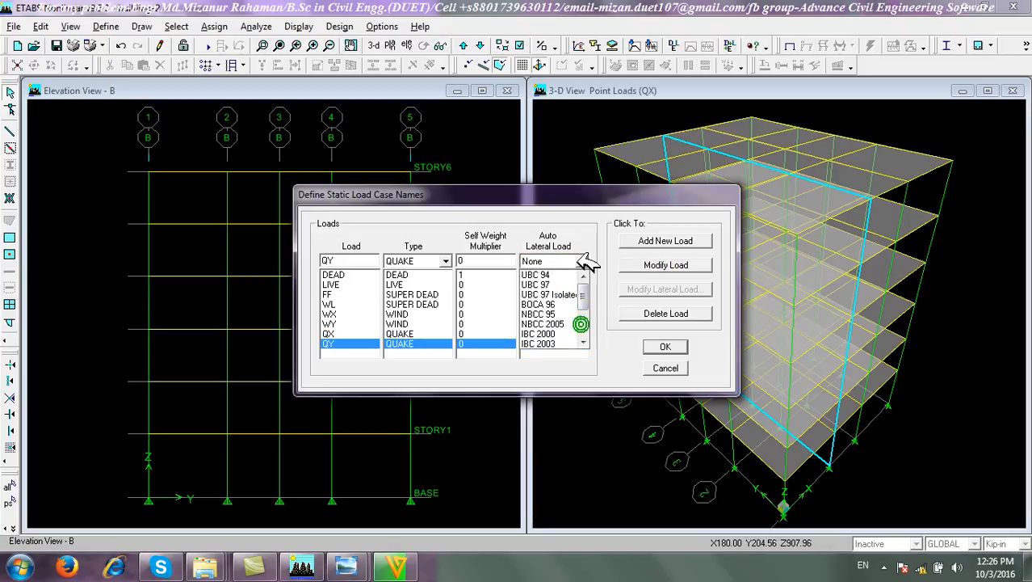
{"action": "left_click", "coordinate": [557, 276]}
{"action": "left_click", "coordinate": [661, 266]}
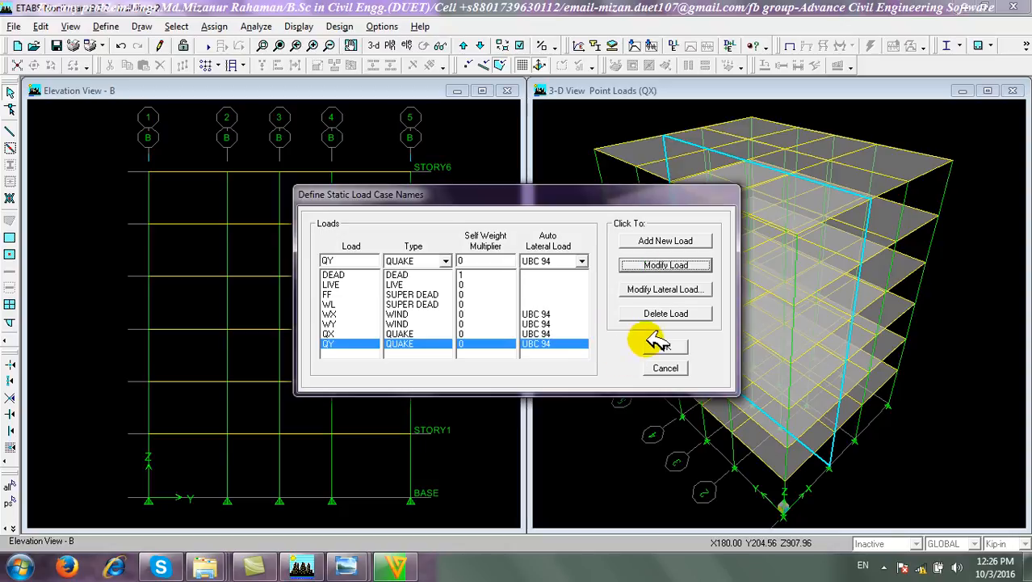
Configure QX's UBC 94 seismic loading with zone factor 0.15, Method A time period with Ct 0.029, bottom story BASE and Rw 5
{"action": "left_click", "coordinate": [535, 333]}
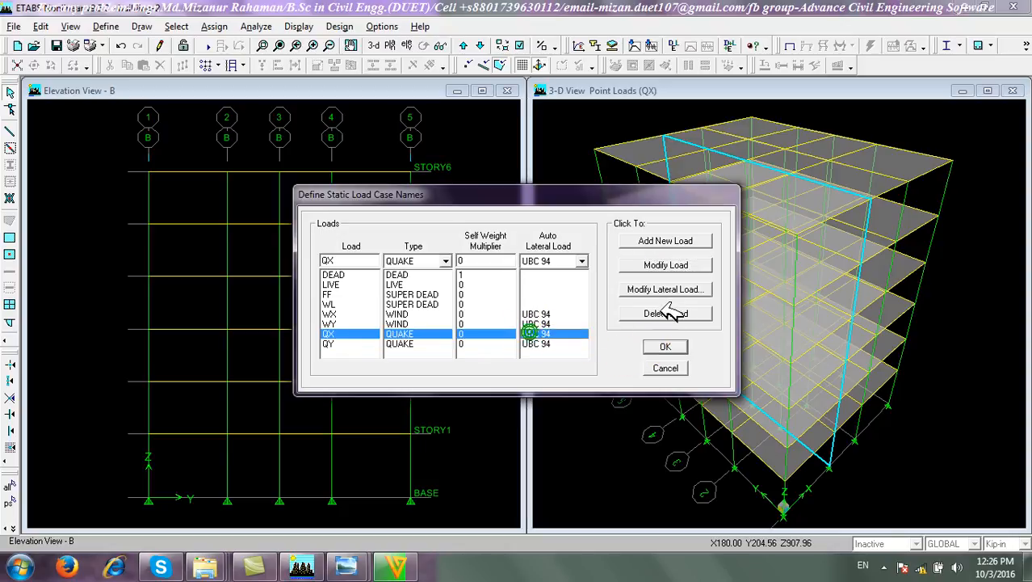
{"action": "left_click", "coordinate": [658, 289]}
{"action": "left_click", "coordinate": [689, 187]}
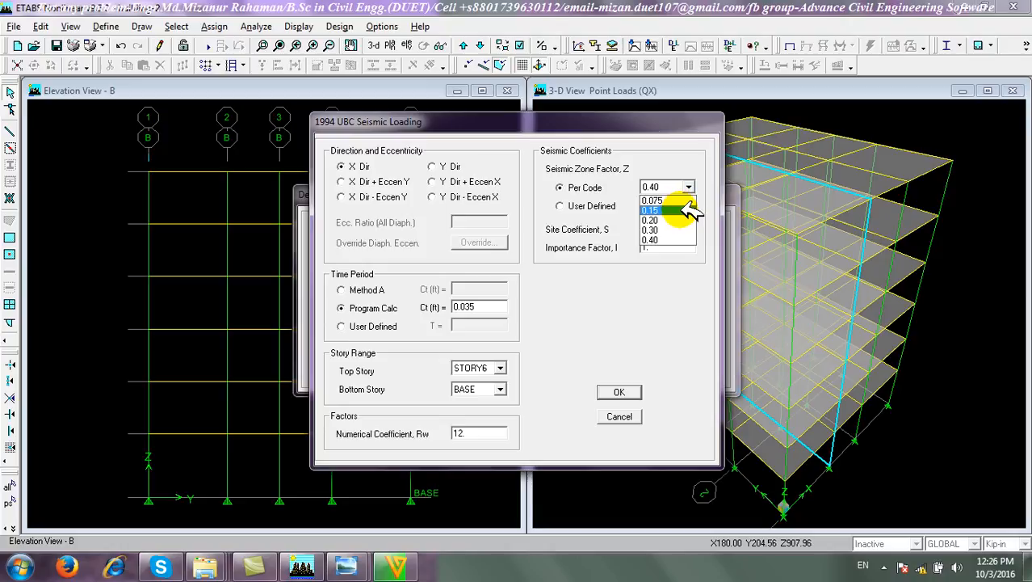
{"action": "left_click", "coordinate": [684, 210]}
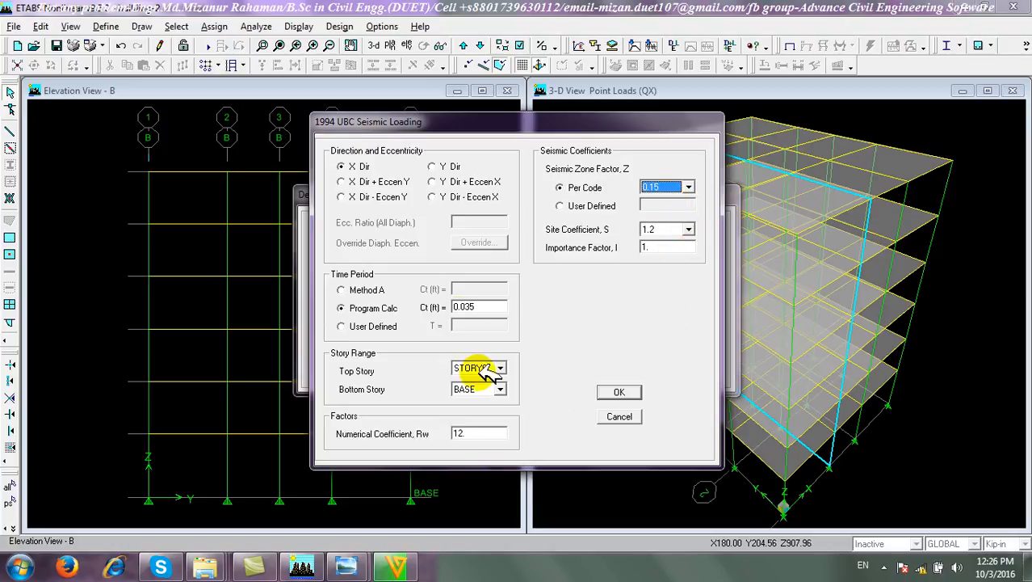
{"action": "left_click", "coordinate": [356, 289]}
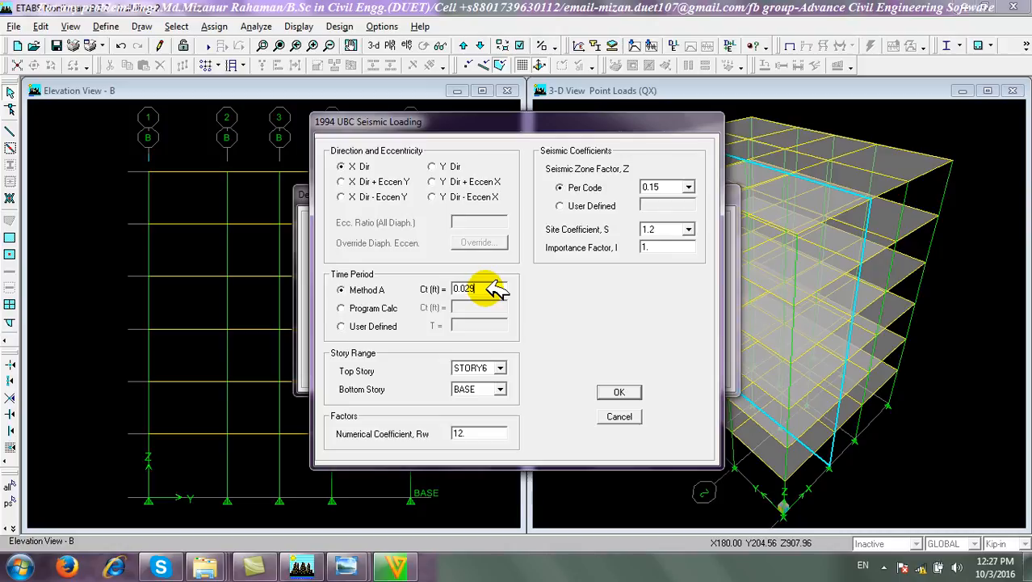
{"action": "left_click", "coordinate": [484, 389]}
{"action": "left_click", "coordinate": [479, 398]}
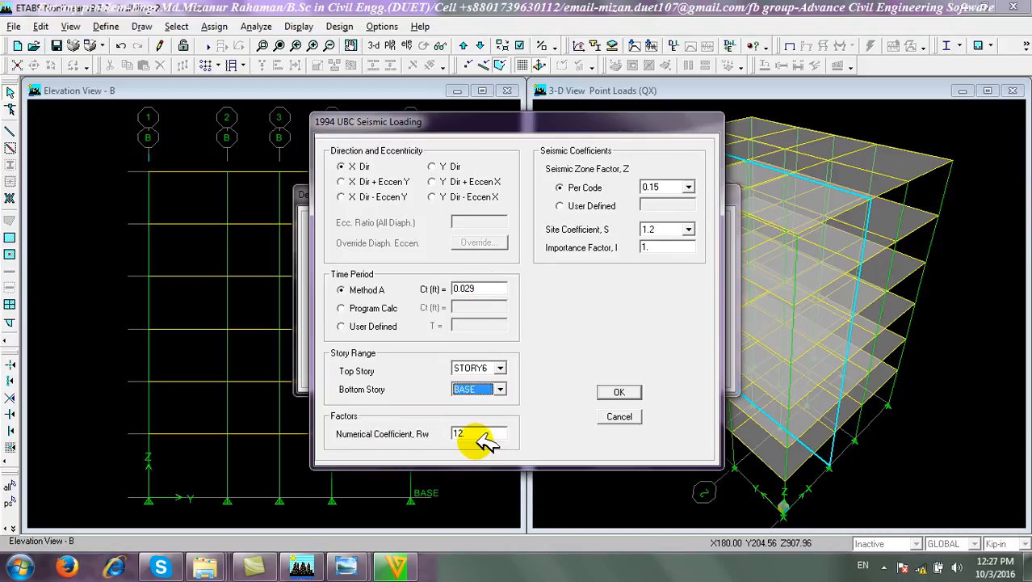
{"action": "double_click", "coordinate": [468, 433]}
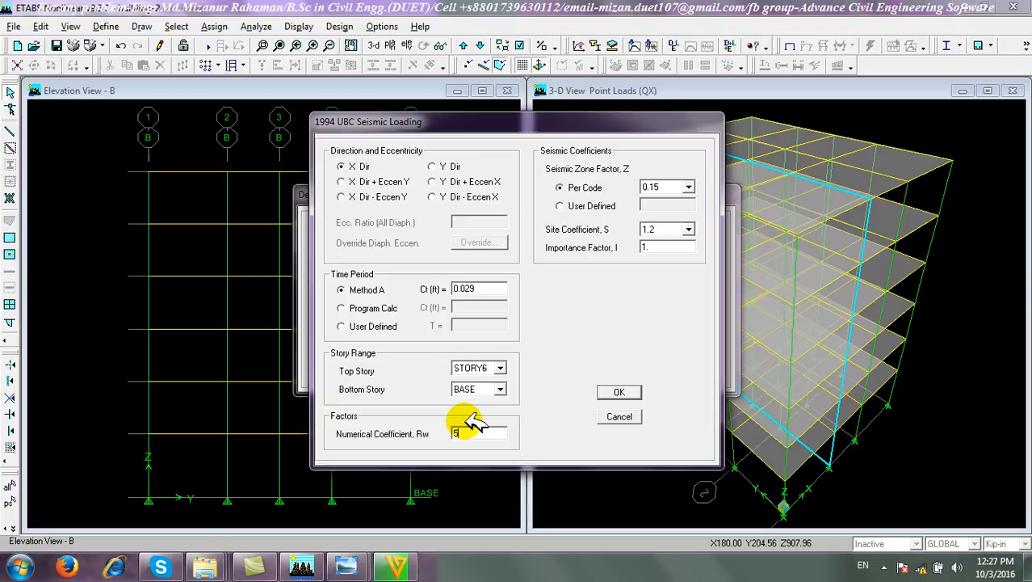
{"action": "left_click", "coordinate": [628, 389]}
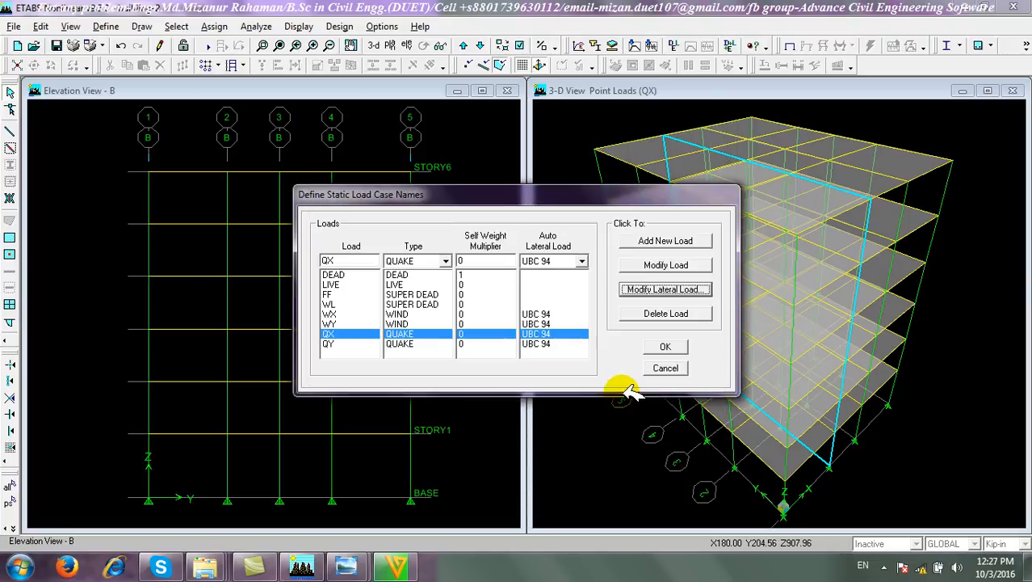
Configure QY's UBC 94 seismic loading in the Y direction with zone factor 0.15, Method A Ct 0.029 and Rw 5, and save the load cases
{"action": "left_click", "coordinate": [634, 292]}
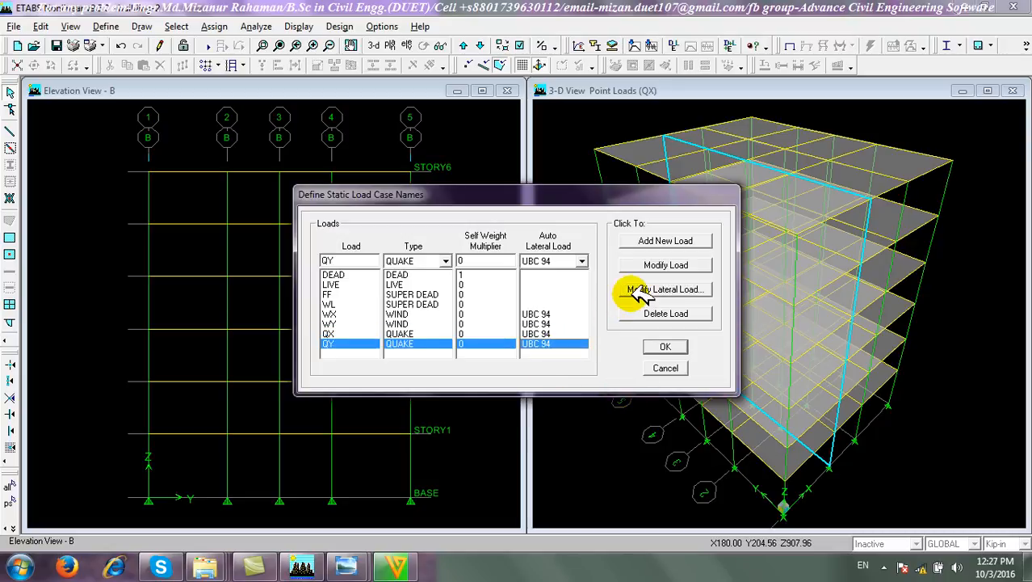
{"action": "left_click", "coordinate": [683, 188]}
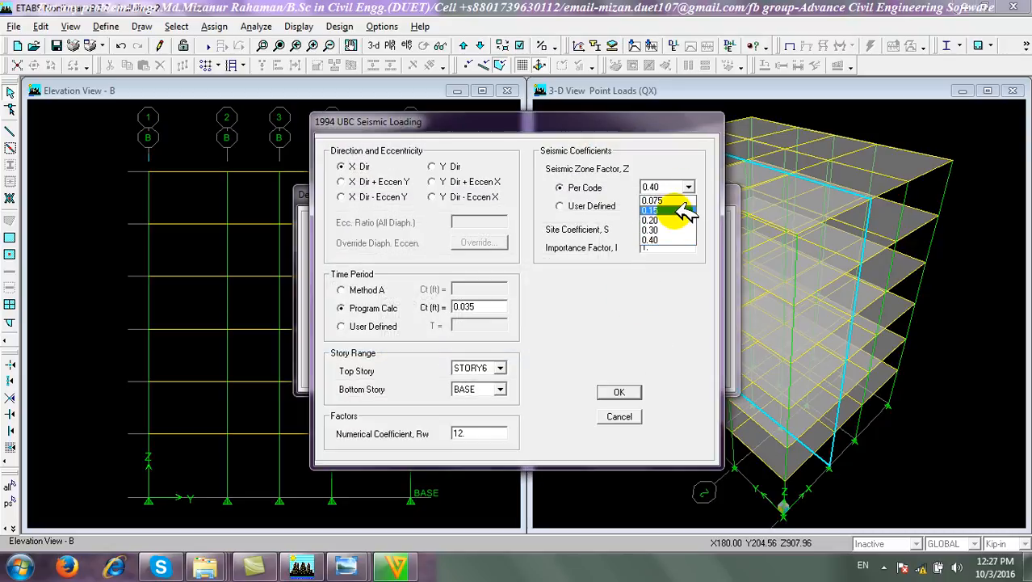
{"action": "left_click", "coordinate": [685, 210]}
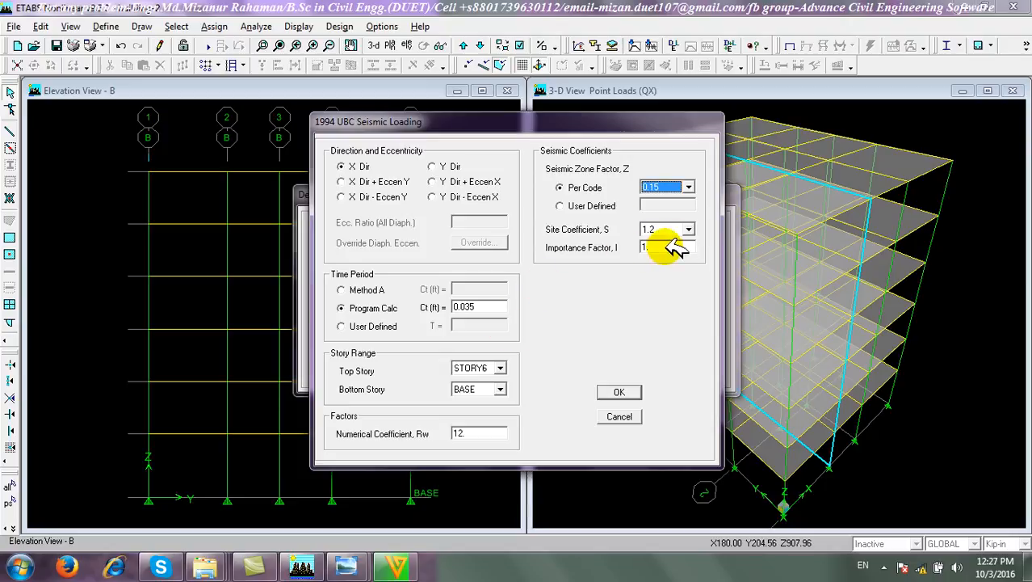
{"action": "left_click", "coordinate": [360, 289]}
{"action": "left_click", "coordinate": [487, 288]}
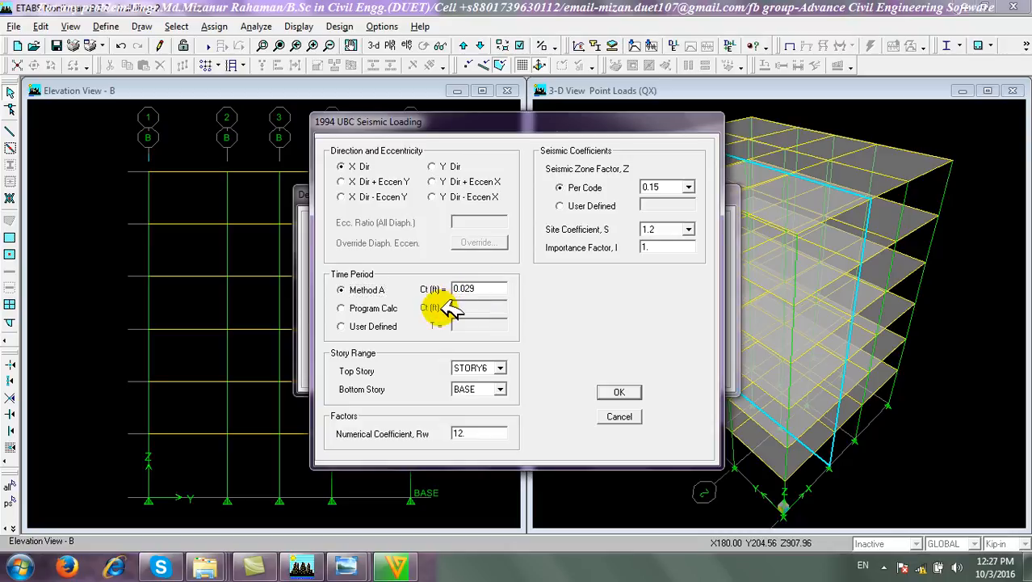
{"action": "double_click", "coordinate": [469, 433]}
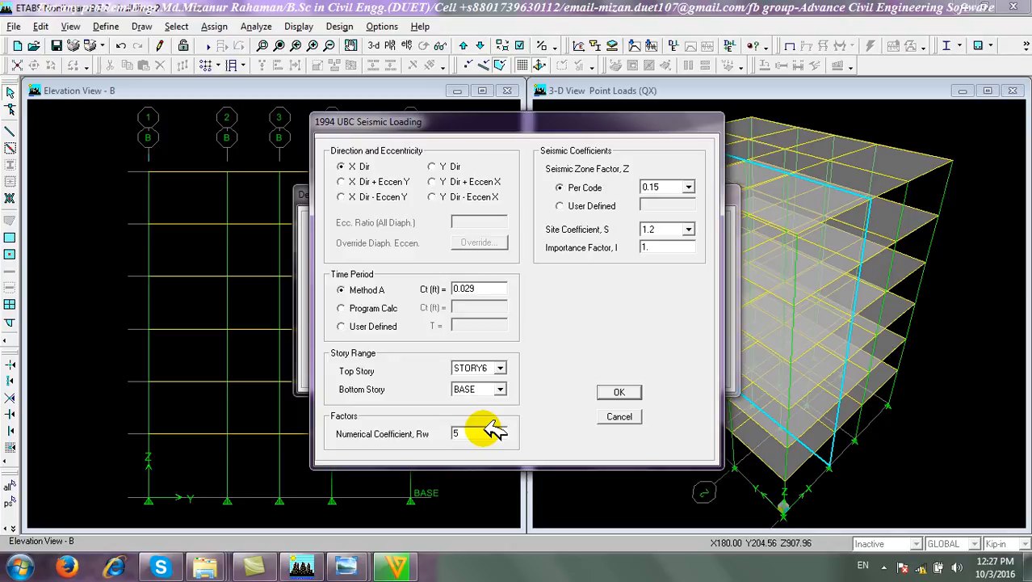
{"action": "left_click", "coordinate": [435, 165]}
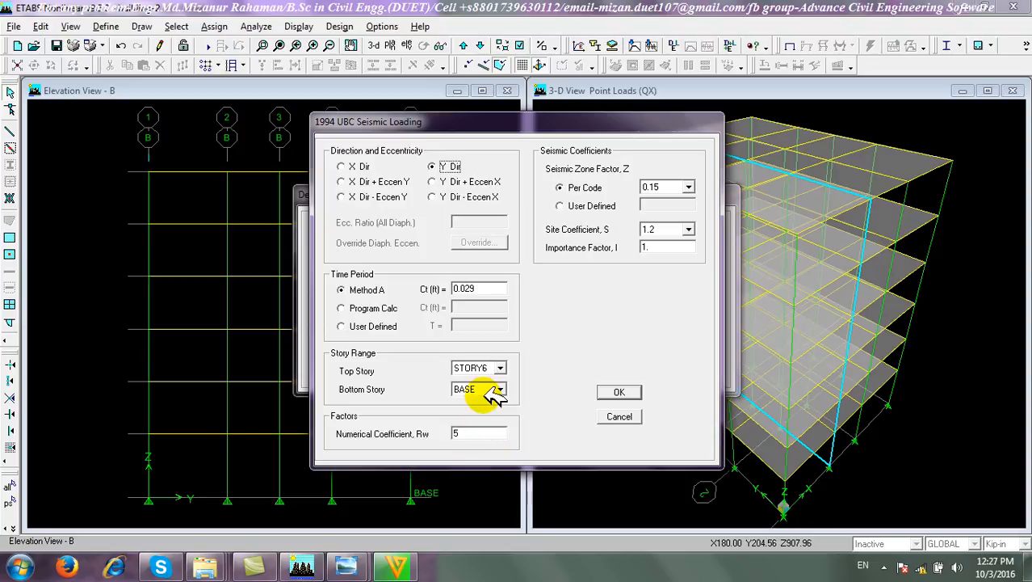
{"action": "left_click", "coordinate": [622, 392]}
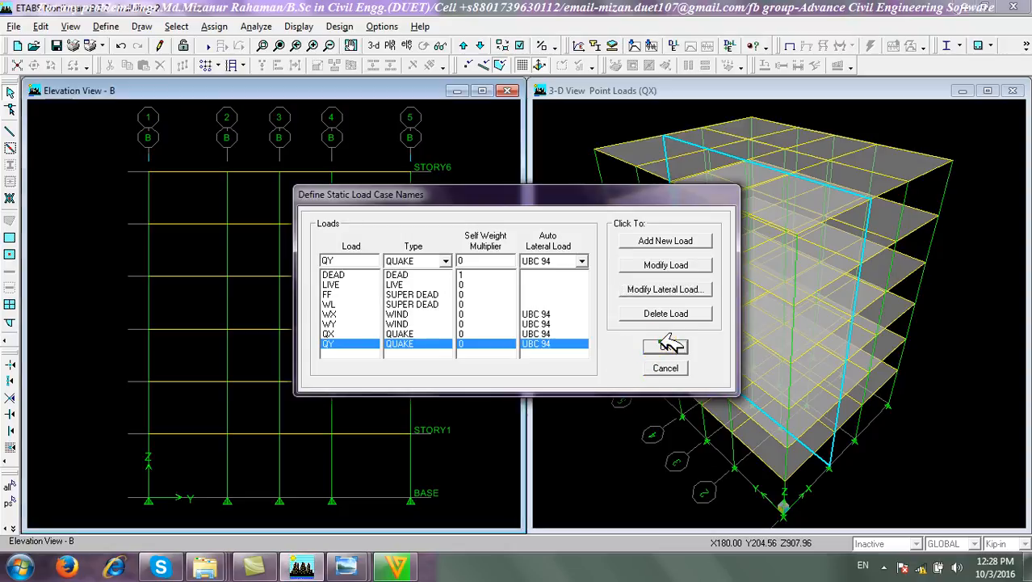
{"action": "left_click", "coordinate": [675, 343]}
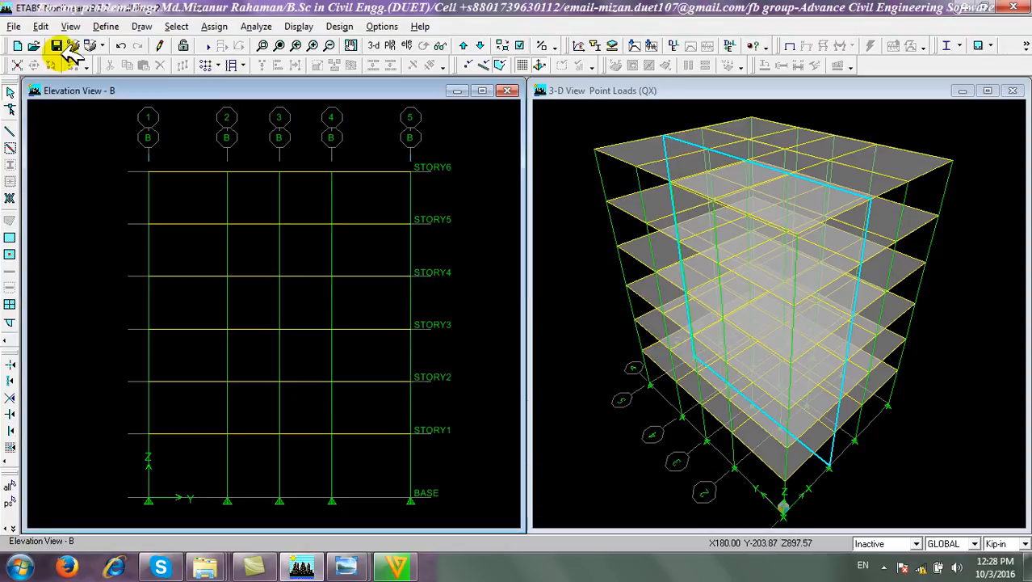
Set the option for the model's special seismic load effects and accept the definition
{"action": "left_click", "coordinate": [105, 25]}
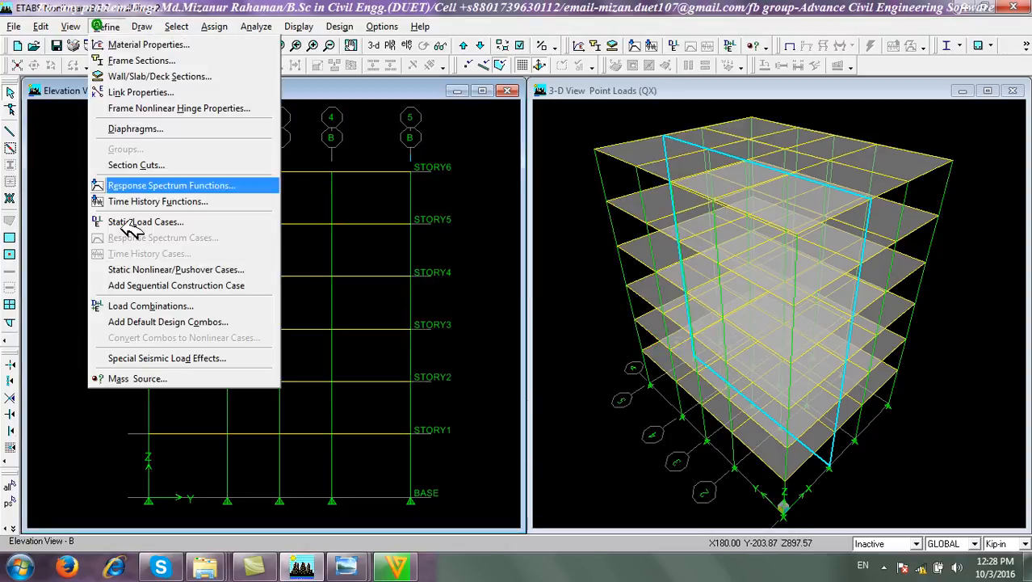
{"action": "left_click", "coordinate": [138, 358]}
{"action": "left_click", "coordinate": [541, 163]}
{"action": "left_click", "coordinate": [480, 444]}
Define the mass source from loads and add the DEAD load with a multiplier of 1
{"action": "left_click", "coordinate": [105, 26]}
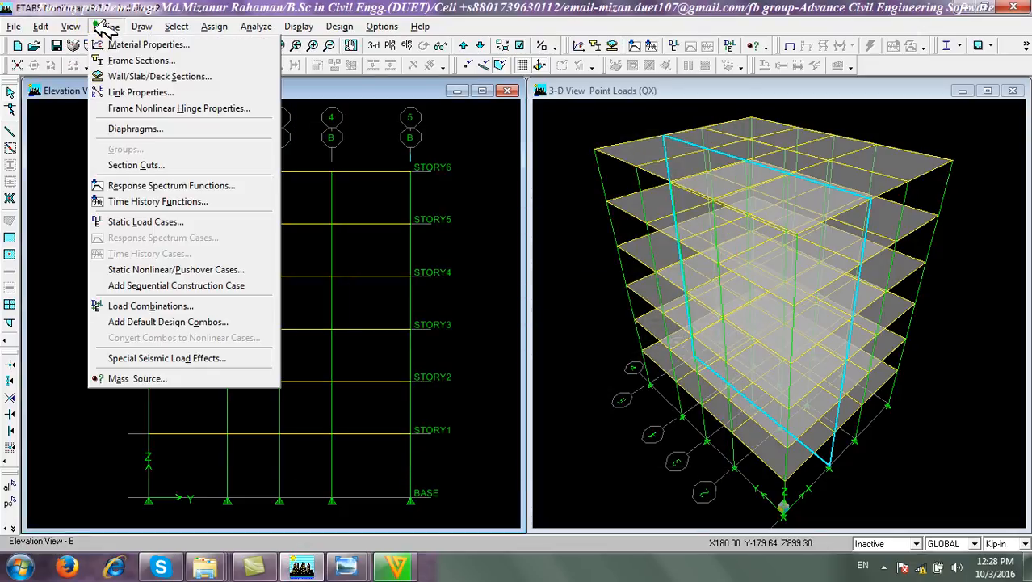
{"action": "left_click", "coordinate": [122, 376]}
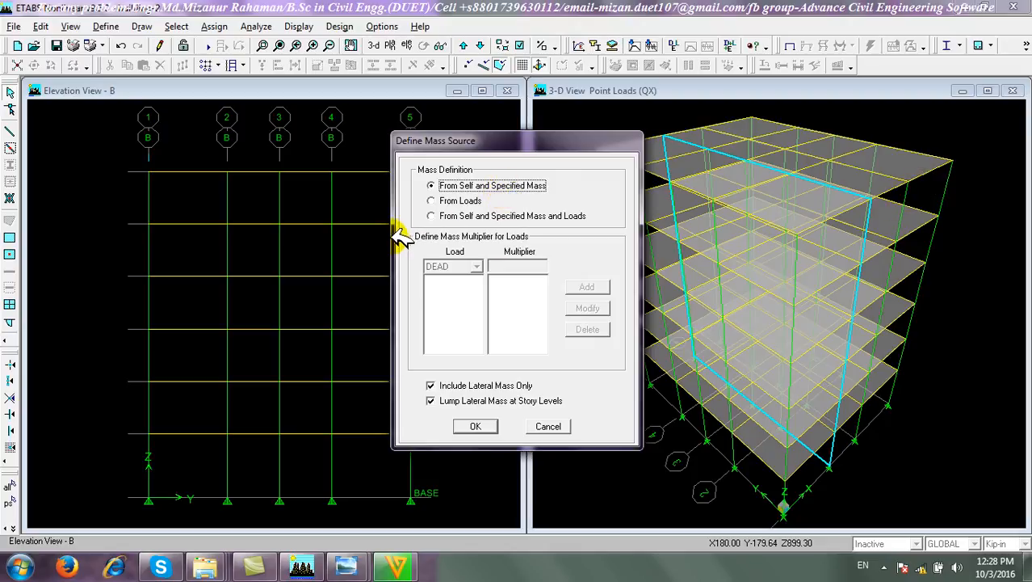
{"action": "left_click", "coordinate": [431, 201]}
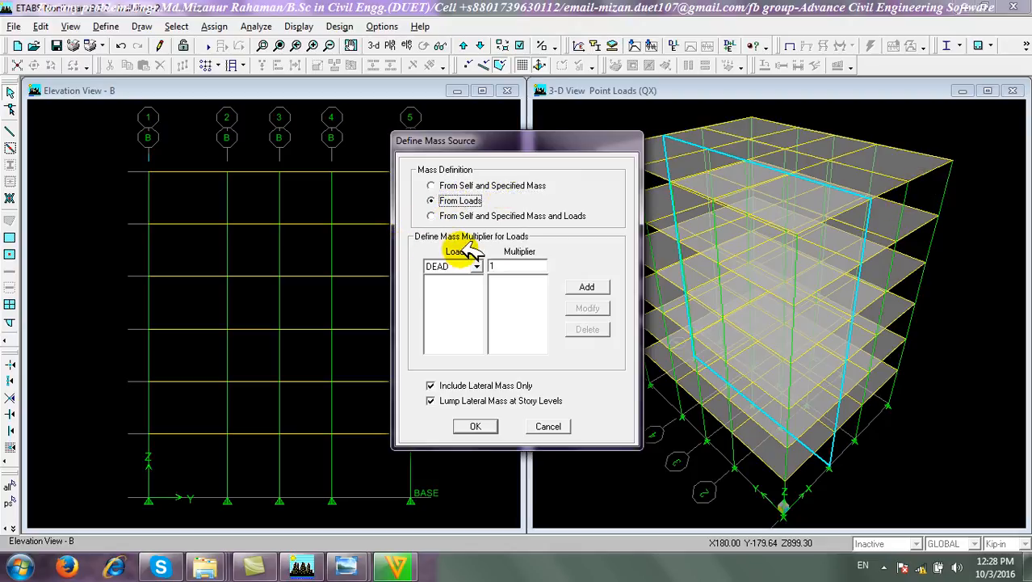
{"action": "left_click", "coordinate": [586, 287]}
Add the FF and WL loads to the mass source with multiplier 1, and turn off lateral mass only and lumping at story levels
{"action": "left_click", "coordinate": [475, 266]}
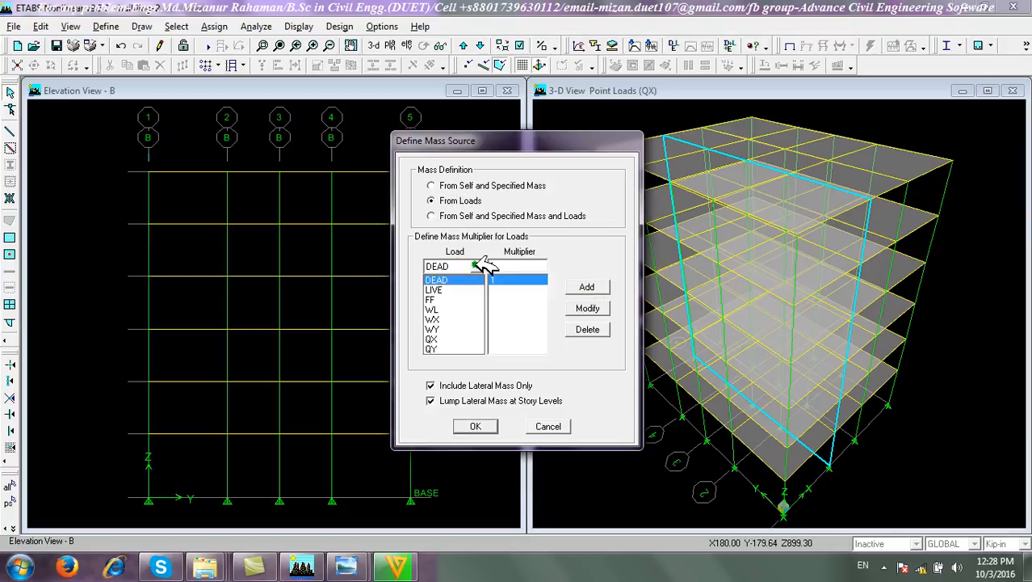
{"action": "left_click", "coordinate": [461, 299]}
{"action": "left_click", "coordinate": [583, 287]}
{"action": "left_click", "coordinate": [472, 267]}
{"action": "left_click", "coordinate": [457, 309]}
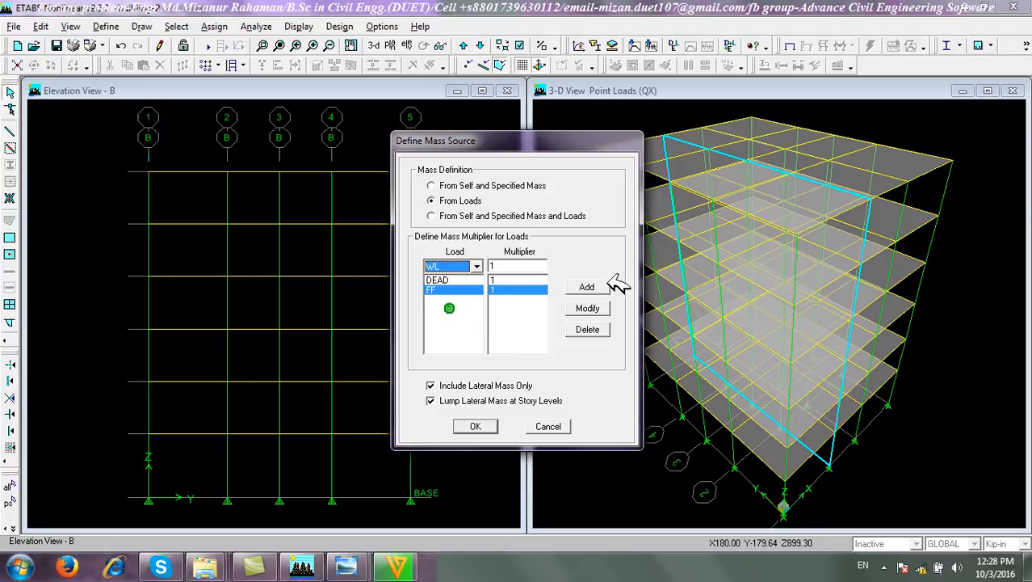
{"action": "left_click", "coordinate": [586, 286]}
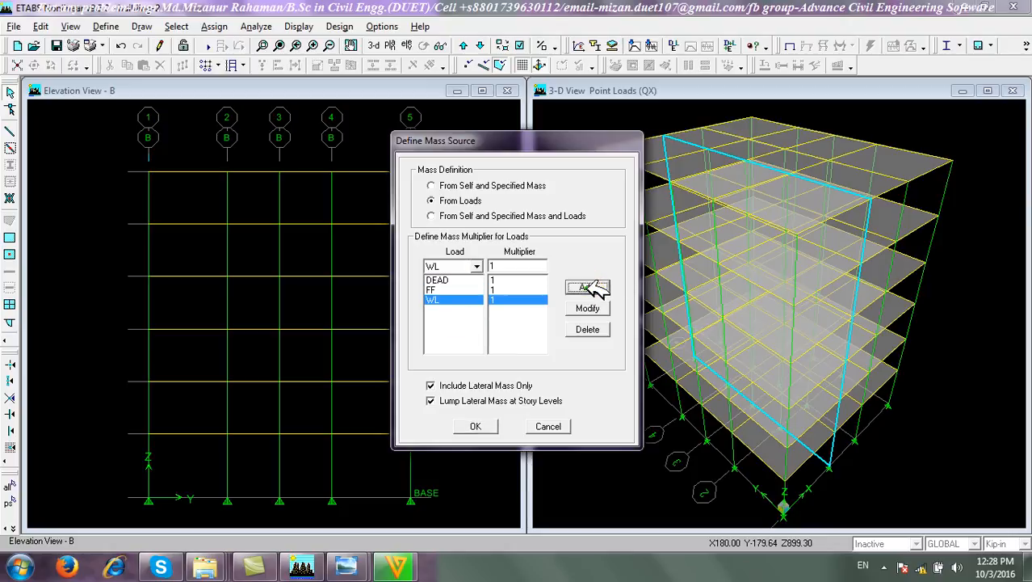
{"action": "left_click", "coordinate": [431, 385]}
{"action": "left_click", "coordinate": [431, 400]}
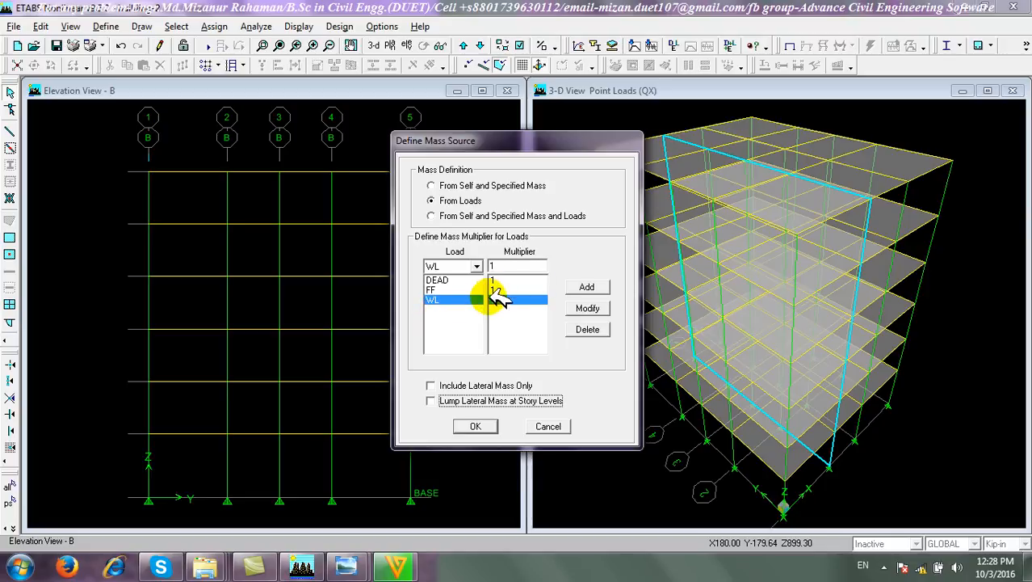
Try adding the LIVE load to the mass source with a multiplier of 0.25 and delete that entry
{"action": "left_click", "coordinate": [476, 266]}
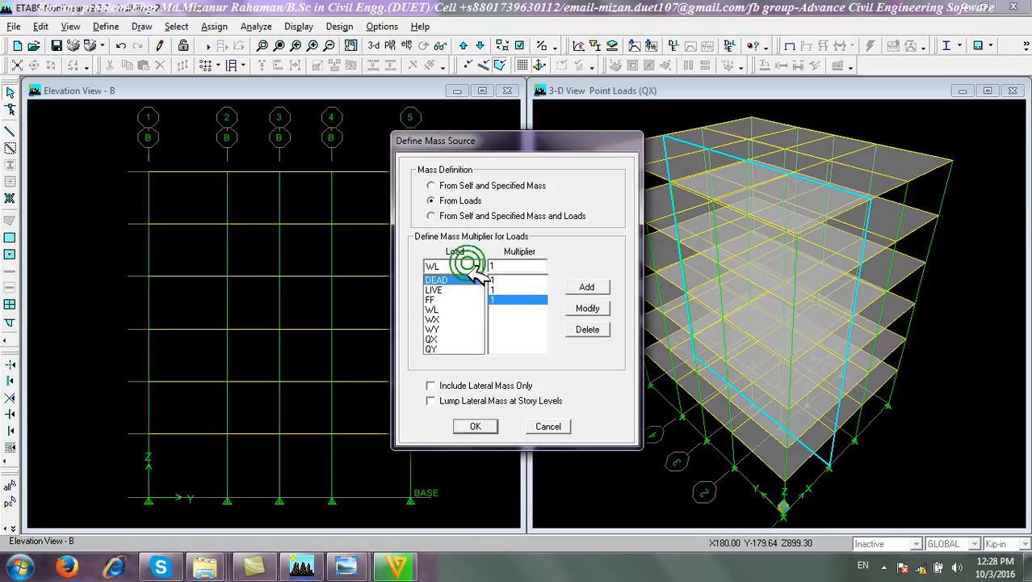
{"action": "left_click", "coordinate": [466, 287]}
{"action": "left_click_drag", "start_coordinate": [515, 265], "coordinate": [446, 300]}
{"action": "left_click", "coordinate": [426, 302]}
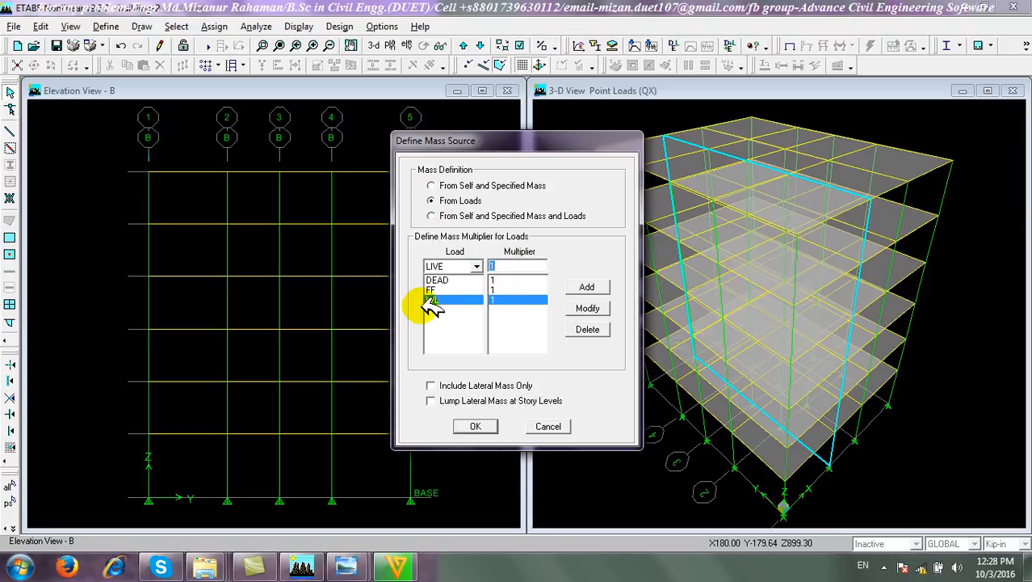
{"action": "left_click", "coordinate": [587, 286]}
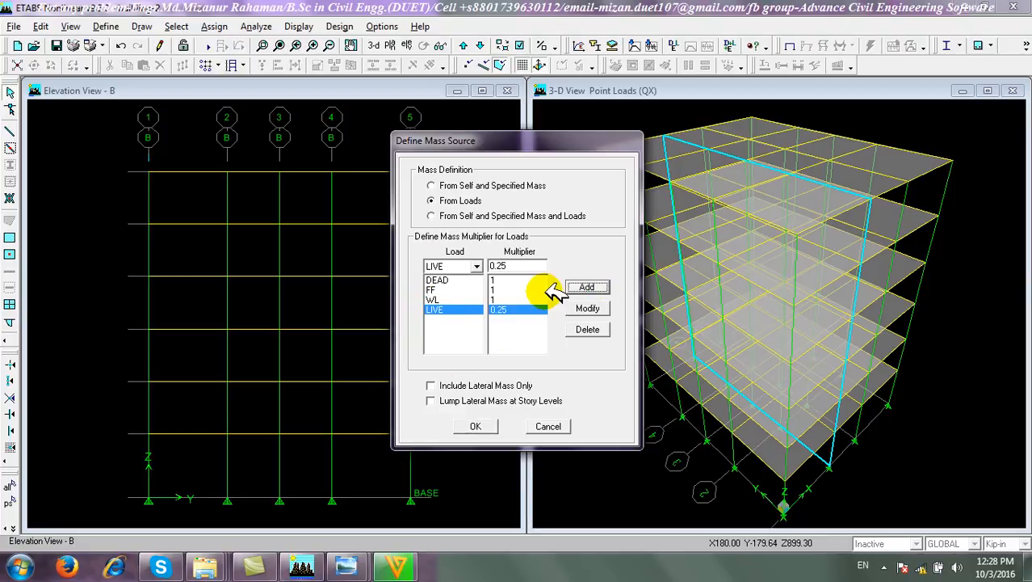
{"action": "left_click", "coordinate": [588, 329]}
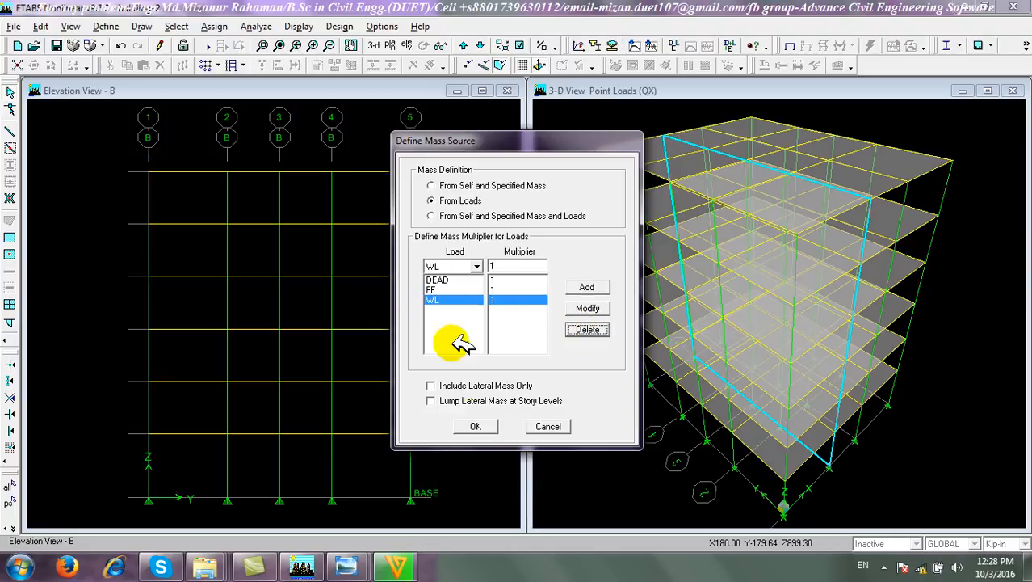
Accept the mass source definition and run the analysis of the building model
{"action": "left_click", "coordinate": [475, 426]}
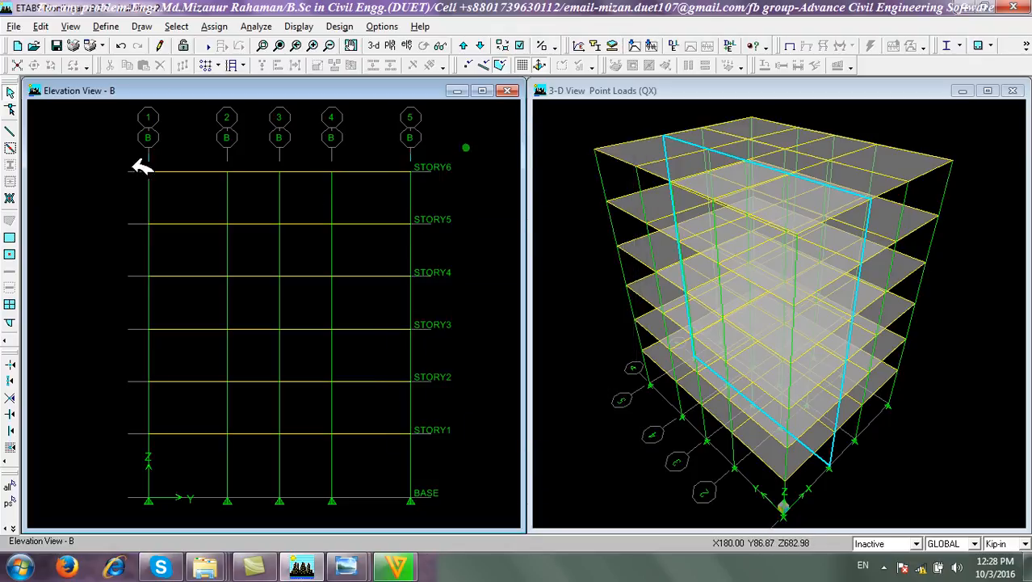
{"action": "left_click", "coordinate": [257, 27]}
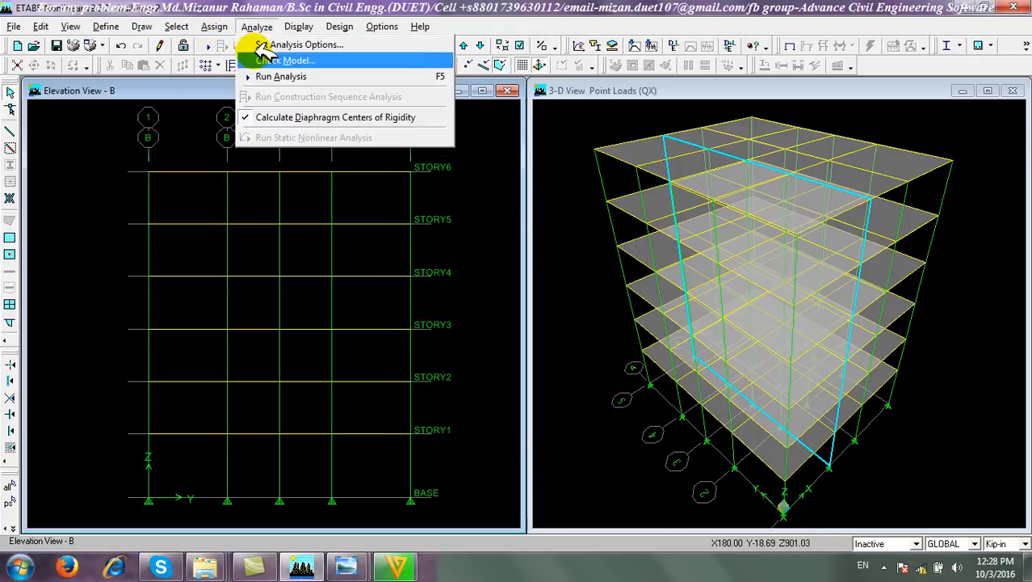
{"action": "left_click", "coordinate": [279, 76]}
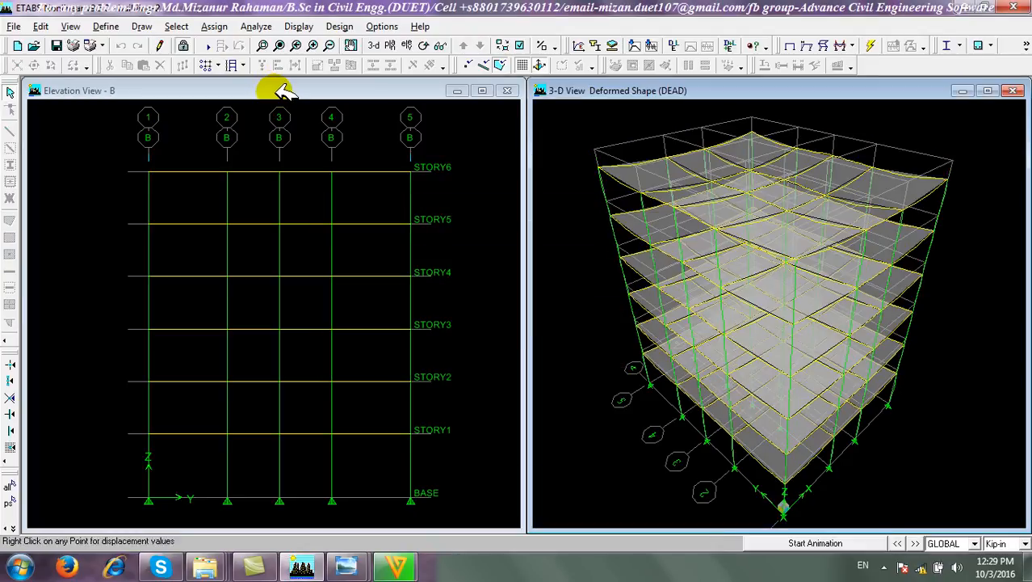
Display the frames' Moment 3-3 diagram with values for the QX static load in the elevation view of grid B
{"action": "left_click", "coordinate": [489, 206]}
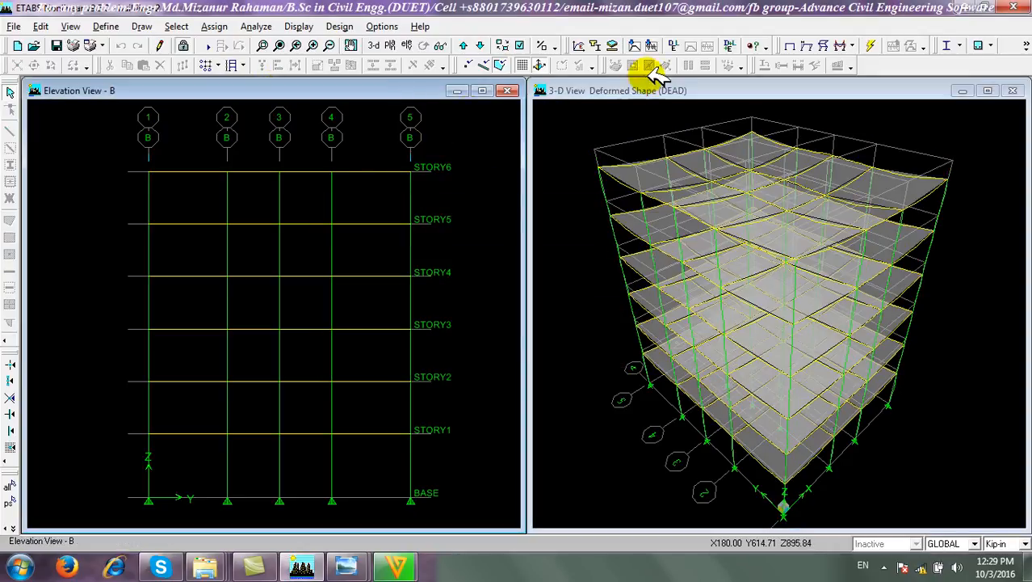
{"action": "left_click", "coordinate": [863, 47]}
{"action": "left_click", "coordinate": [897, 81]}
{"action": "left_click", "coordinate": [583, 164]}
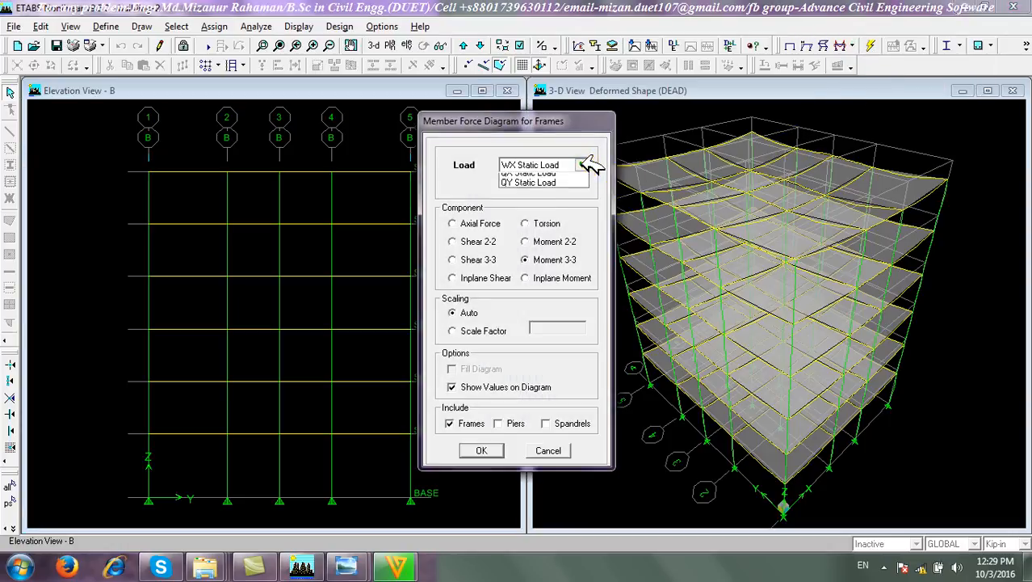
{"action": "left_click", "coordinate": [570, 234]}
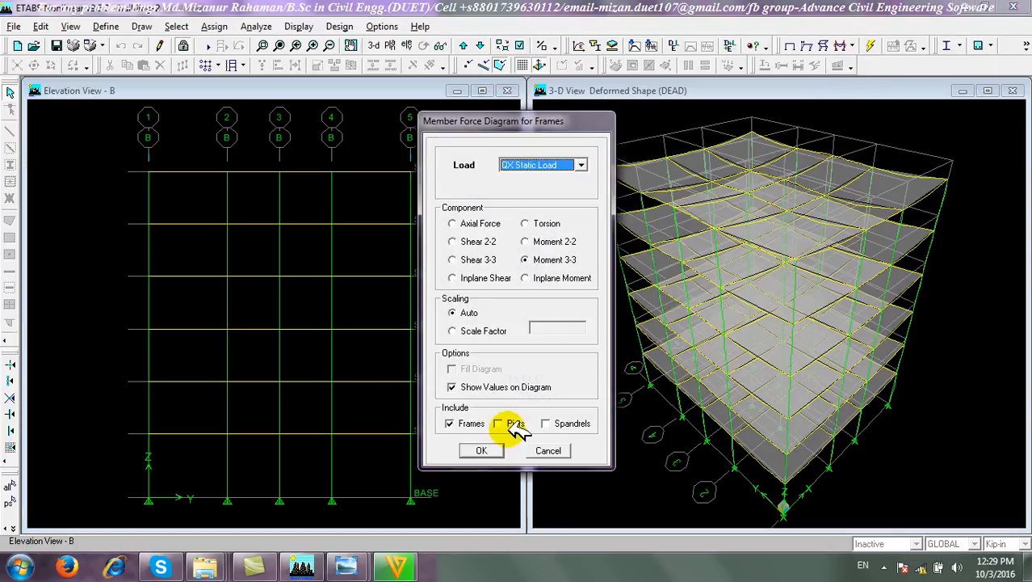
{"action": "left_click", "coordinate": [482, 450]}
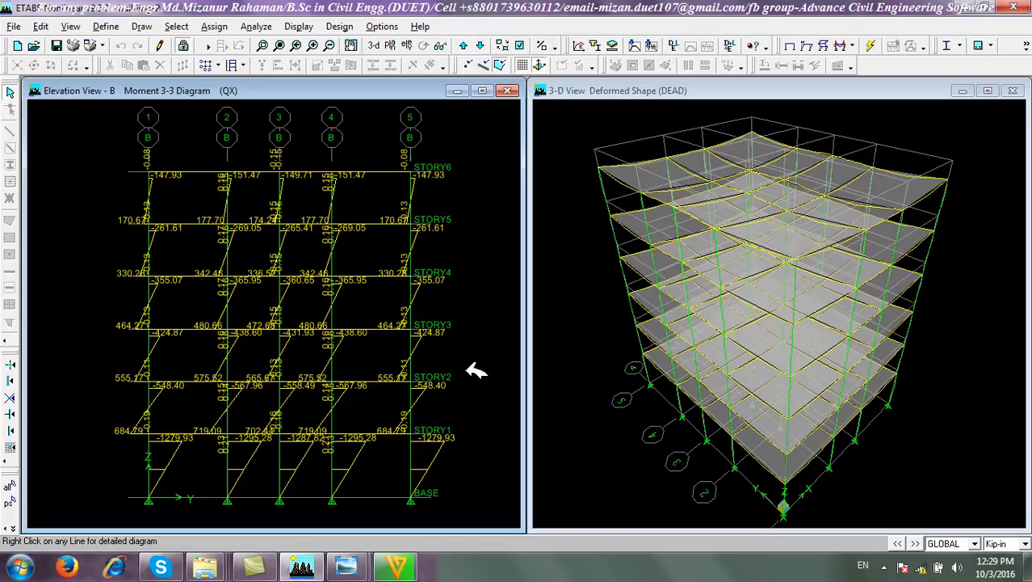
Display the frames' Shear 2-2 diagram for the QX static load in the elevation view of grid B
{"action": "left_click", "coordinate": [862, 47]}
{"action": "left_click", "coordinate": [897, 79]}
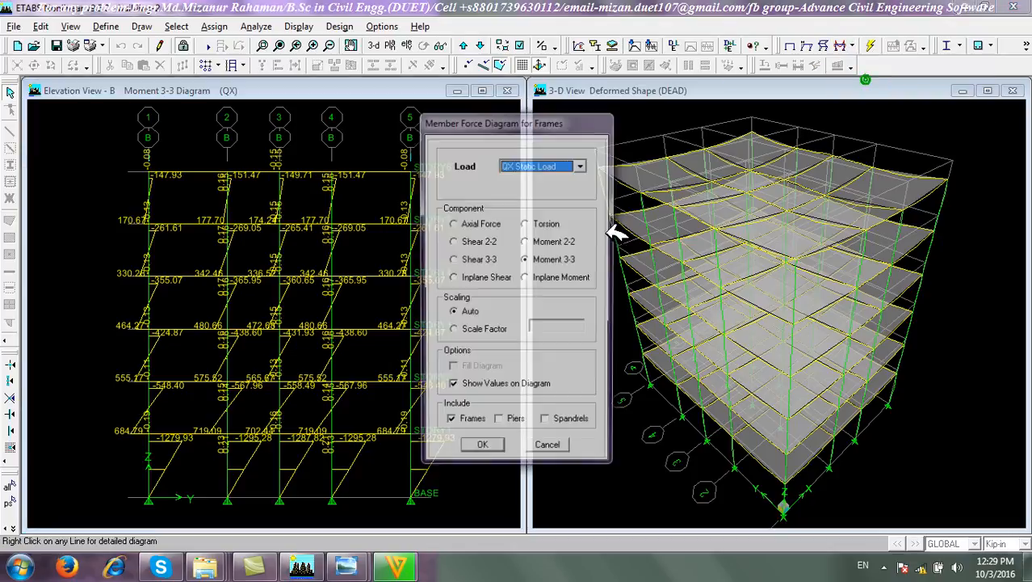
{"action": "left_click", "coordinate": [485, 241]}
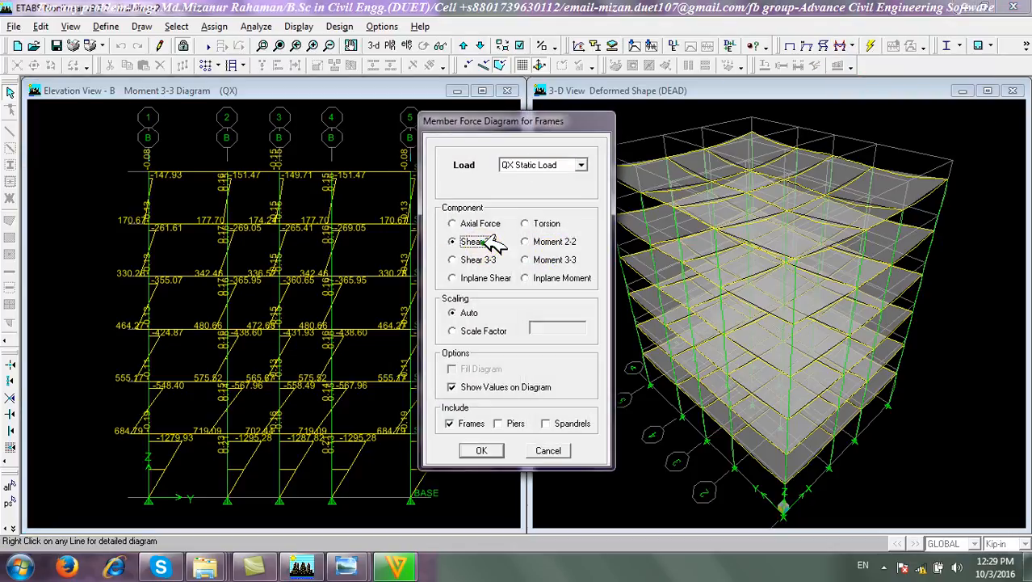
{"action": "left_click", "coordinate": [481, 449]}
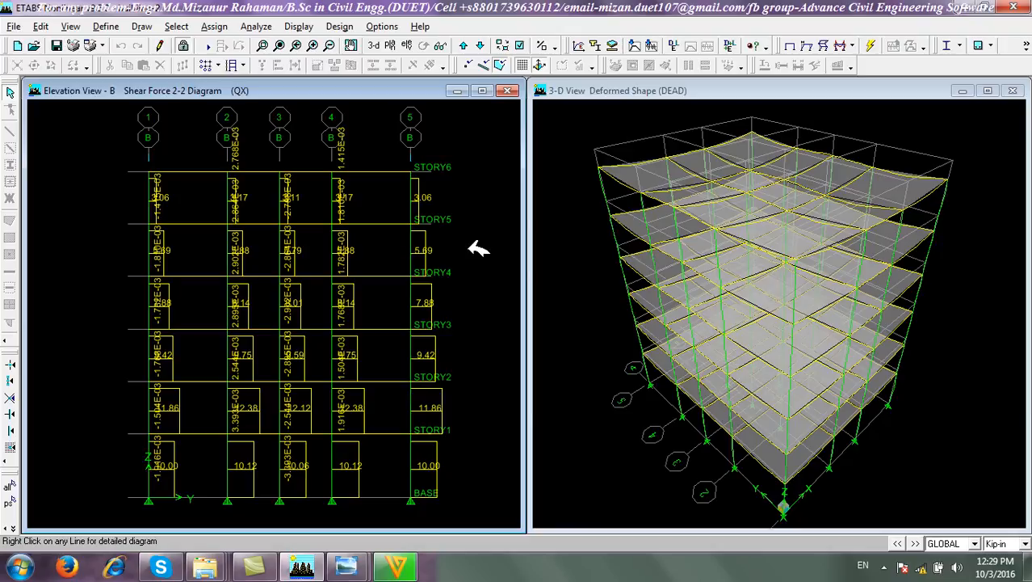
{"action": "left_click", "coordinate": [106, 25]}
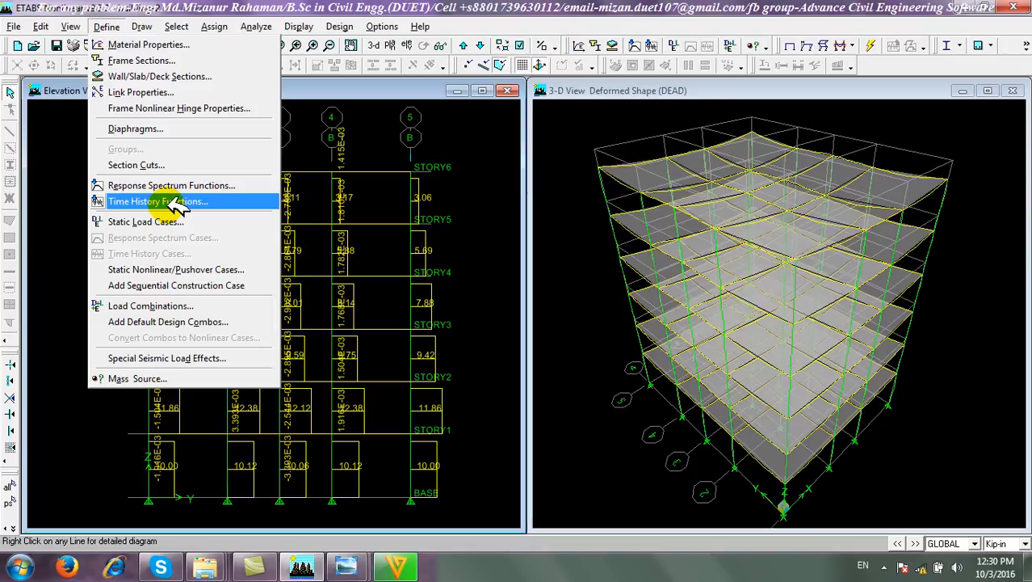
{"action": "left_click", "coordinate": [386, 126]}
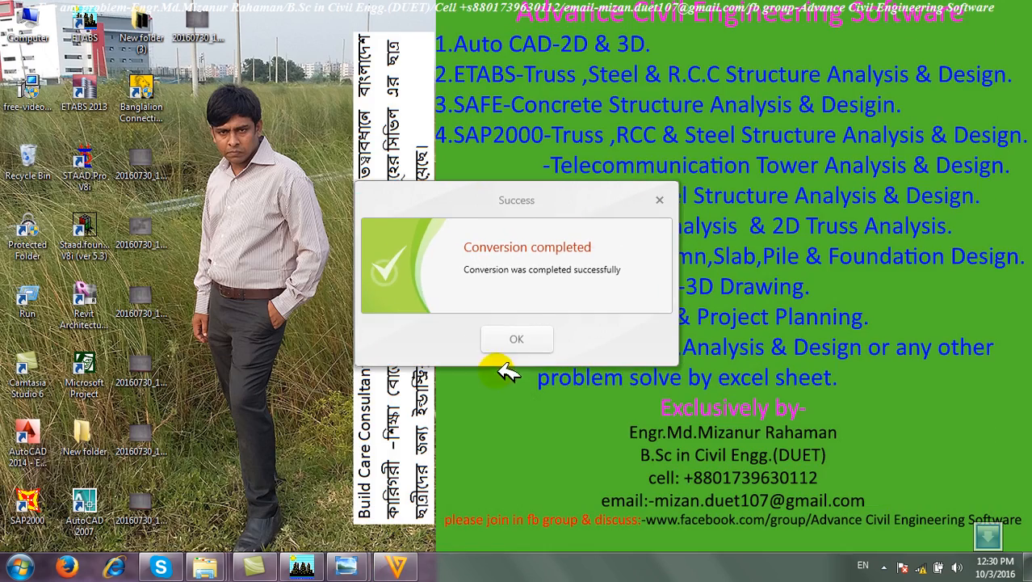
{"action": "left_click", "coordinate": [534, 334]}
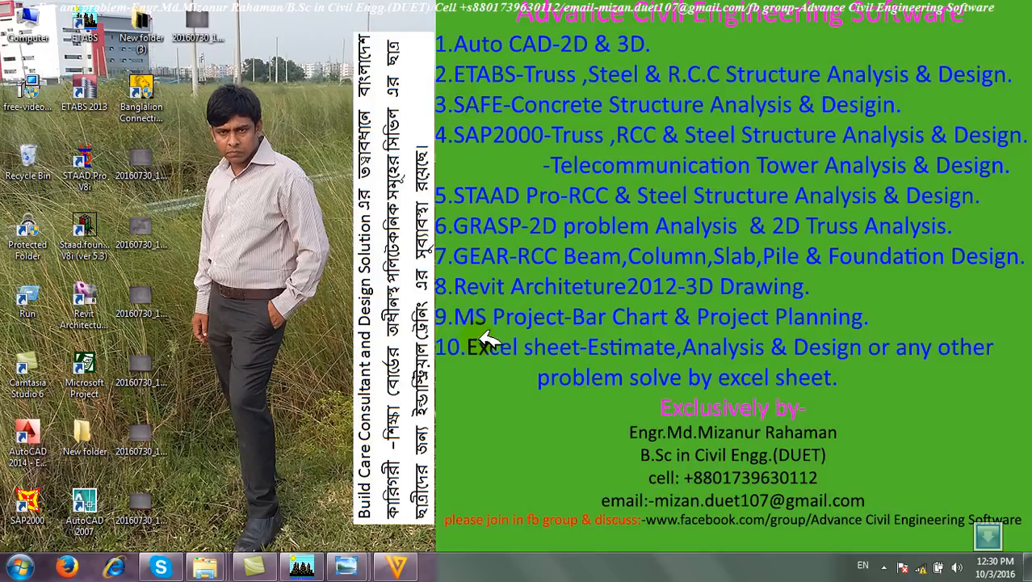
{"action": "left_click", "coordinate": [885, 567]}
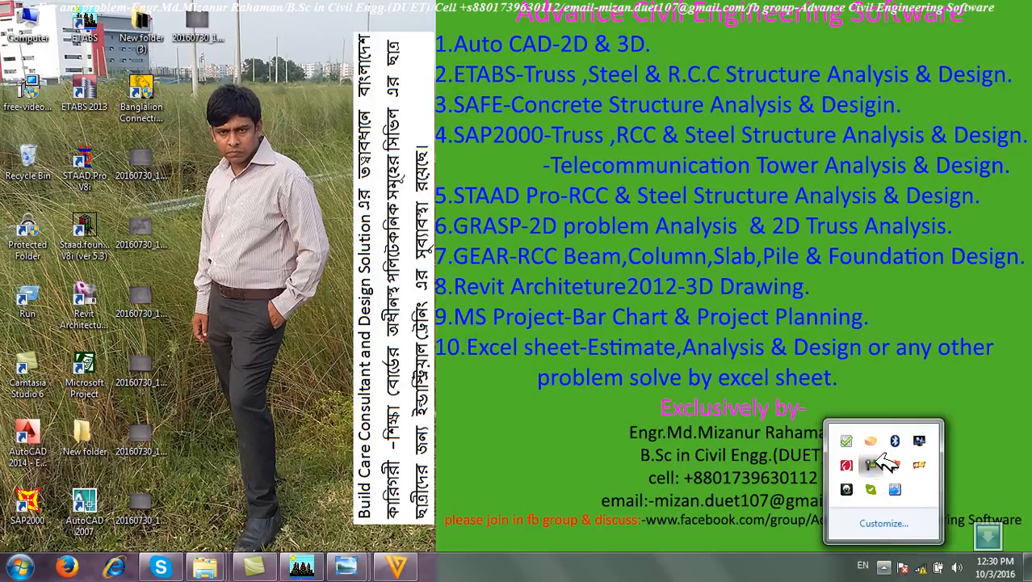